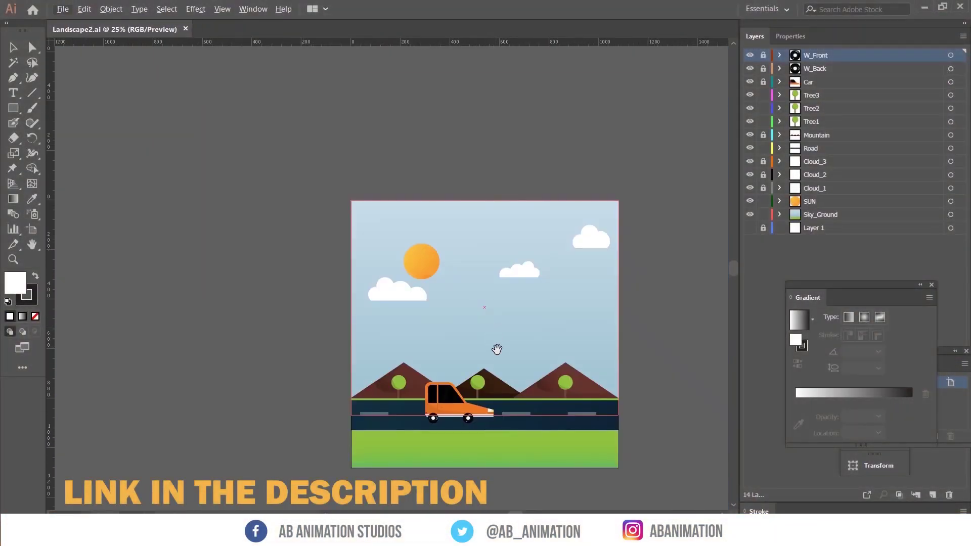
Pan and zoom across the layered Landscape2.ai artboard in Illustrator to review its layers
{"action": "left_click_drag", "start_coordinate": [498, 351], "coordinate": [473, 276]}
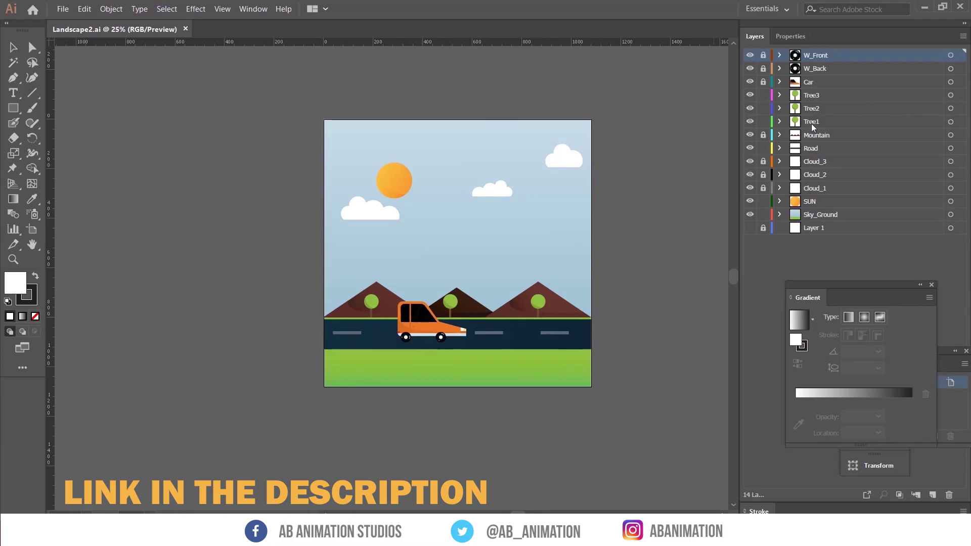
{"action": "scroll", "coordinate": [542, 276], "scroll_direction": "up", "scroll_amount": 1}
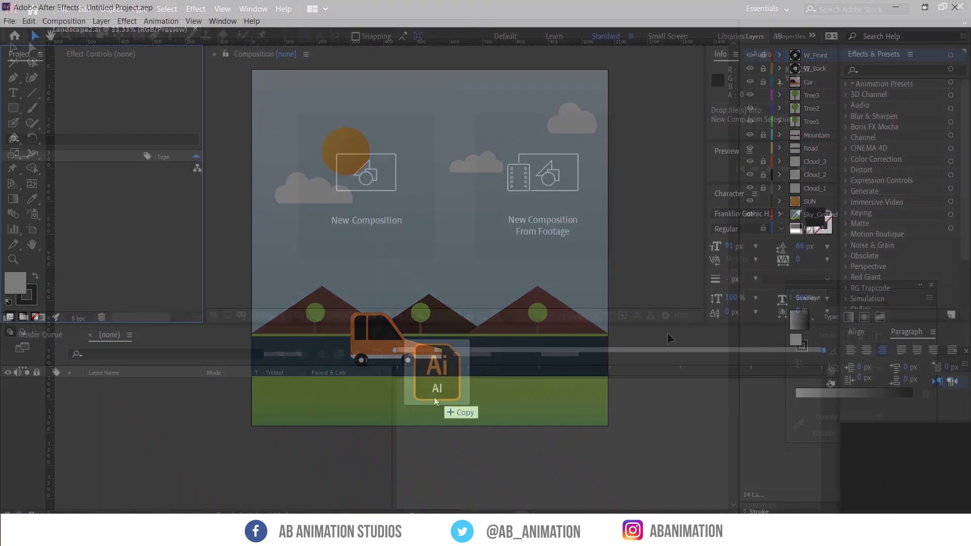
Import Landscape2.ai as a composition and set its duration to 0:00:03:00
{"action": "left_click_drag", "start_coordinate": [429, 400], "coordinate": [128, 239]}
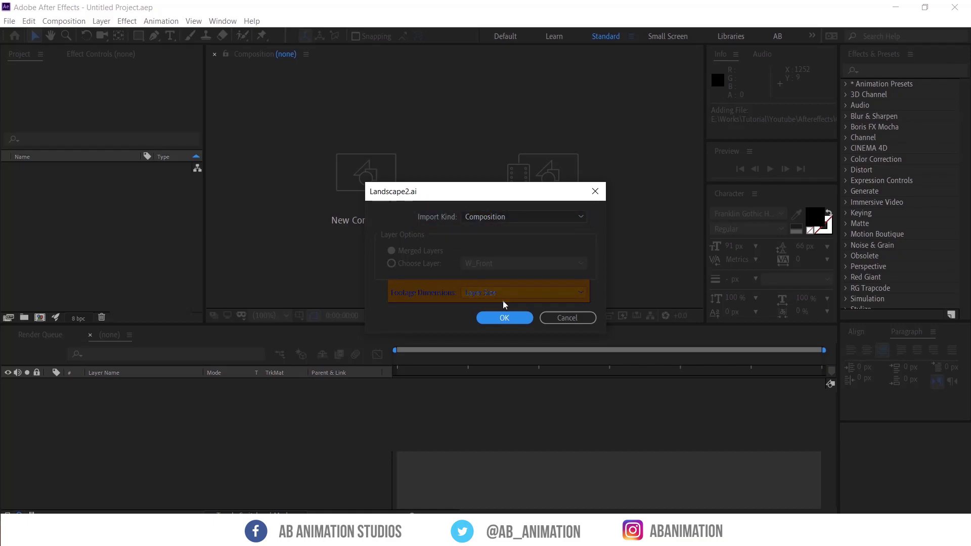
{"action": "left_click", "coordinate": [516, 317]}
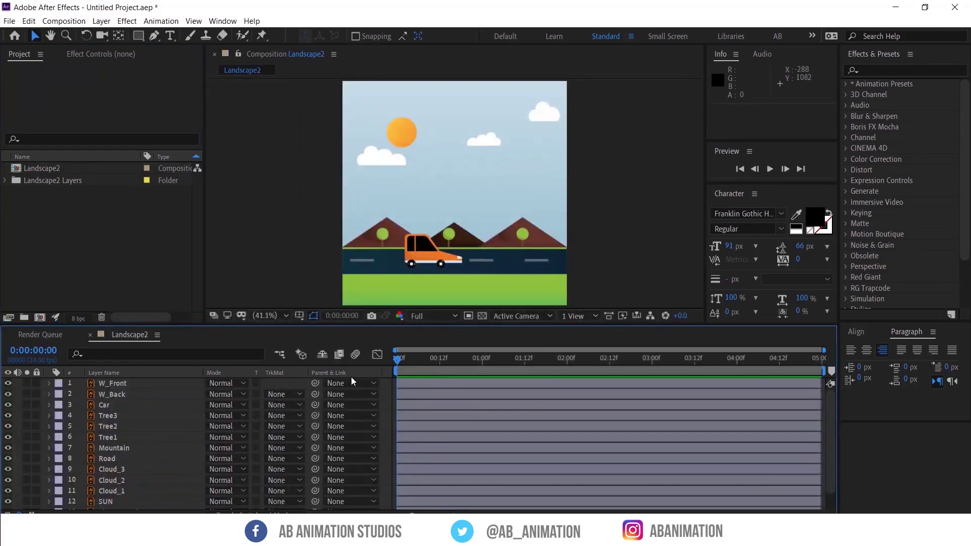
{"action": "left_click", "coordinate": [156, 335]}
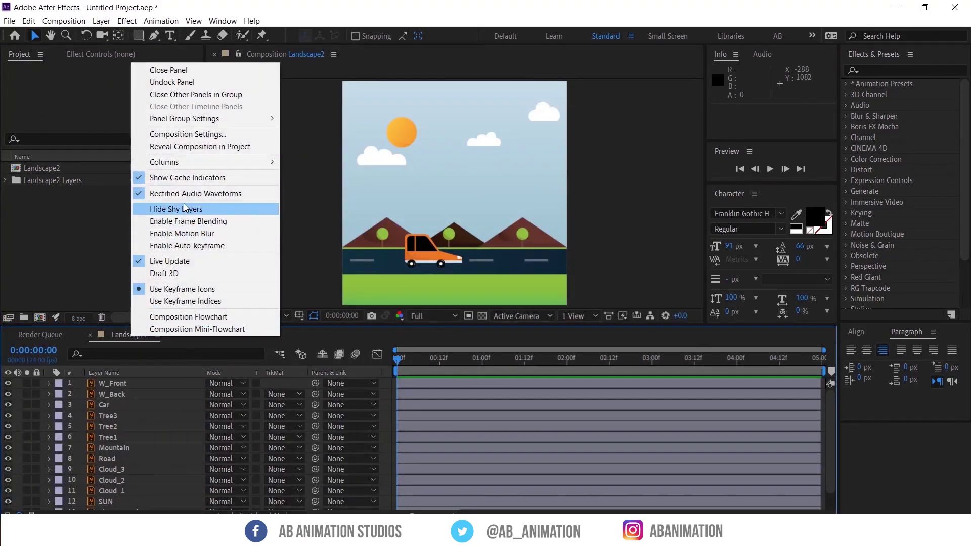
{"action": "left_click", "coordinate": [195, 131]}
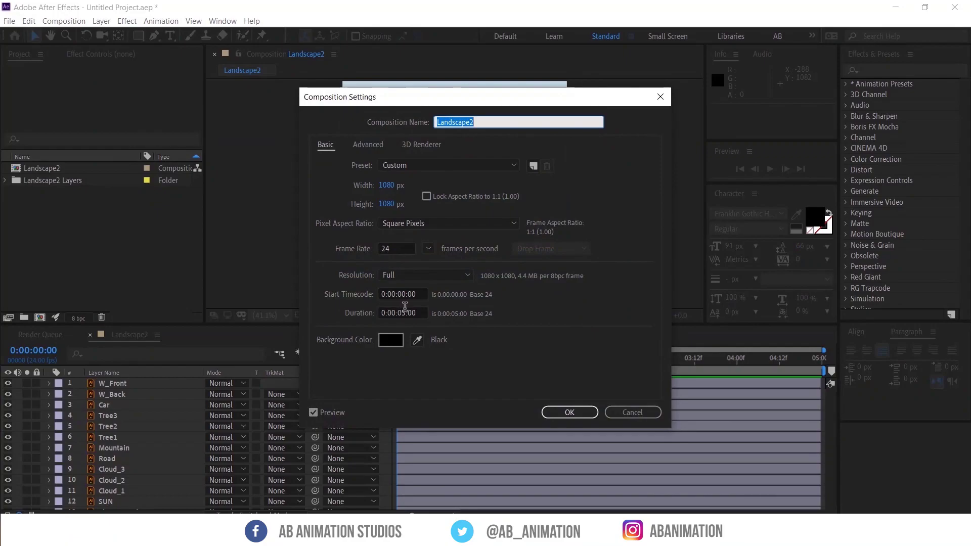
{"action": "left_click", "coordinate": [404, 309]}
{"action": "type", "text": "300"}
{"action": "key", "text": "Tab"}
{"action": "key", "text": "Return"}
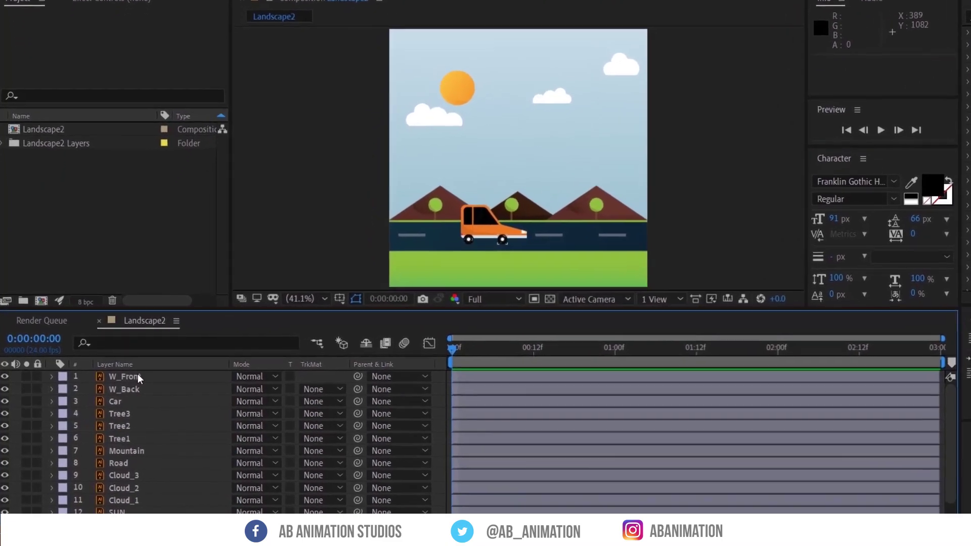
Parent W_Front and W_Back to the Car layer, then test-drag the car to confirm the wheels follow
{"action": "left_click", "coordinate": [116, 383]}
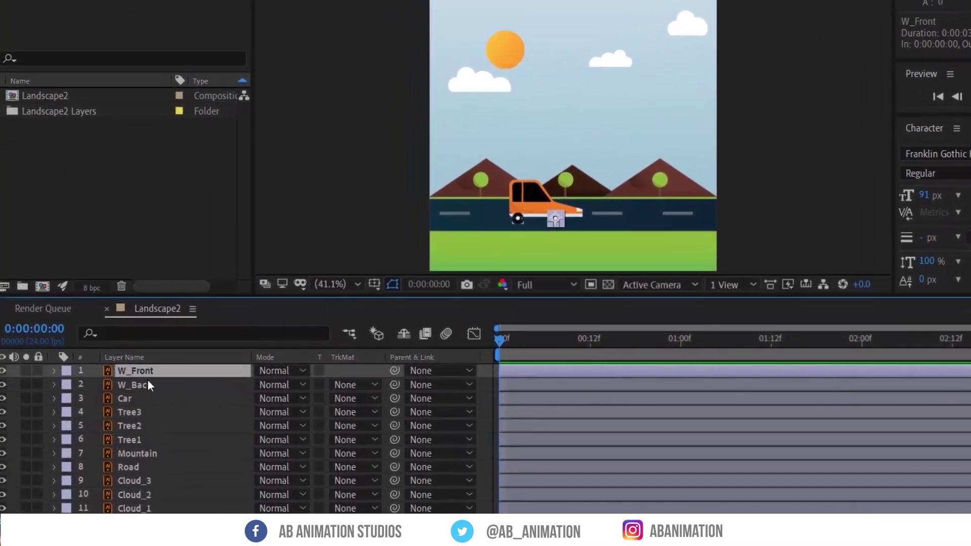
{"action": "left_click", "coordinate": [130, 395], "text": "ctrl"}
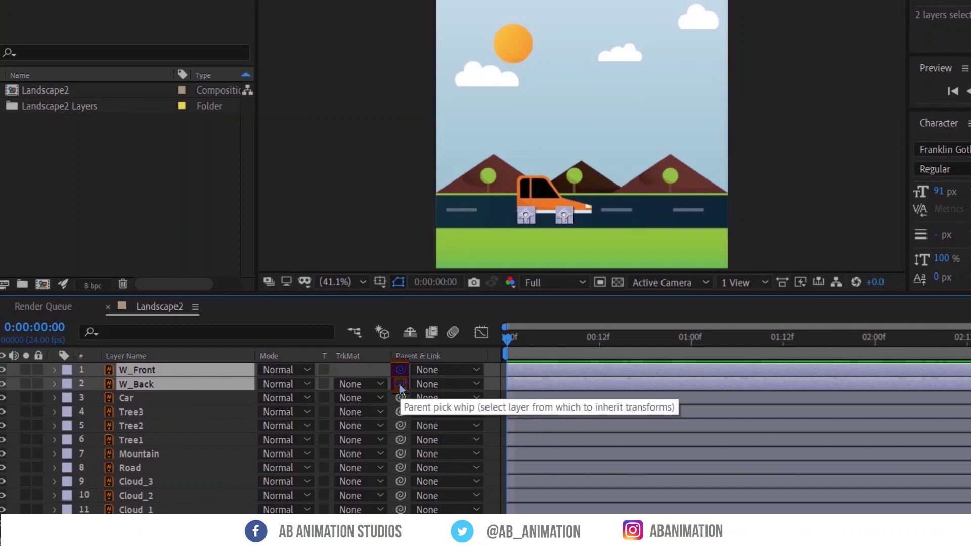
{"action": "left_click_drag", "start_coordinate": [400, 385], "coordinate": [226, 403]}
{"action": "left_click", "coordinate": [199, 398]}
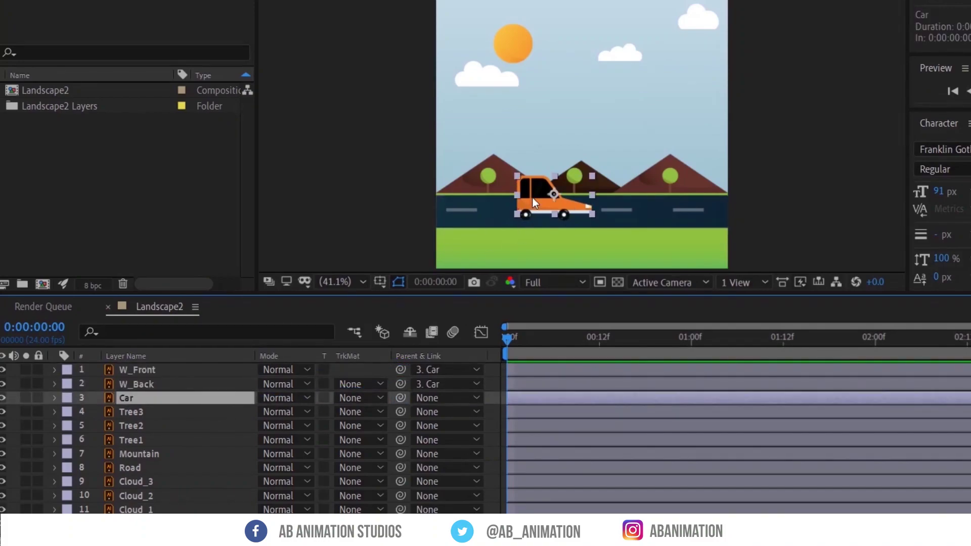
{"action": "mouse_move", "coordinate": [533, 202]}
{"action": "left_mouse_down"}
{"action": "mouse_move", "coordinate": [601, 198]}
{"action": "mouse_move", "coordinate": [529, 201]}
{"action": "left_mouse_up"}
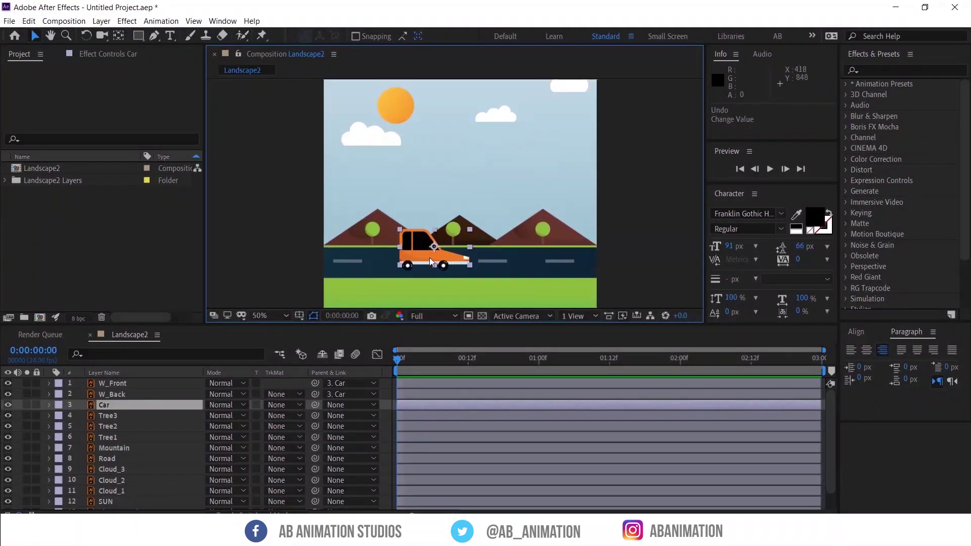
{"action": "scroll", "coordinate": [433, 259], "scroll_direction": "up", "scroll_amount": 2}
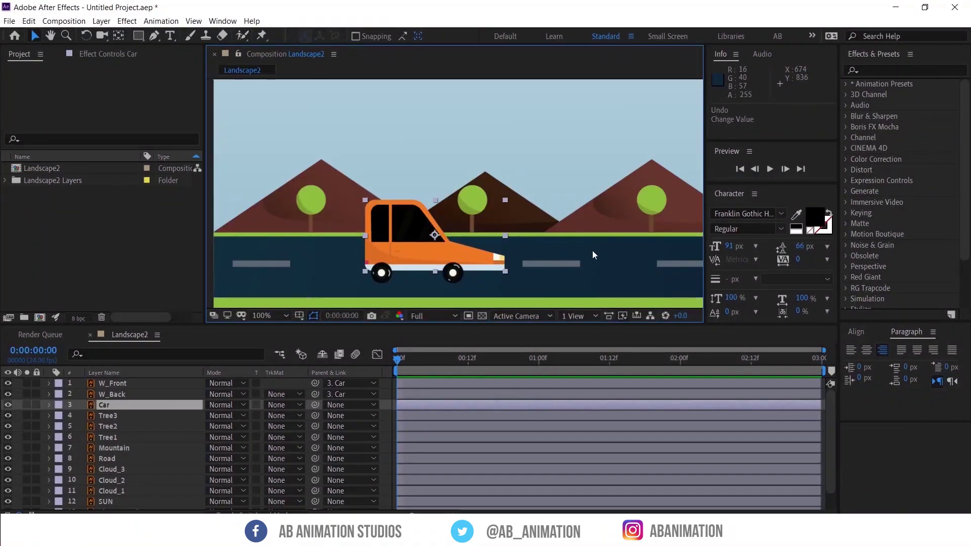
{"action": "scroll", "coordinate": [593, 247], "scroll_direction": "down", "scroll_amount": 2}
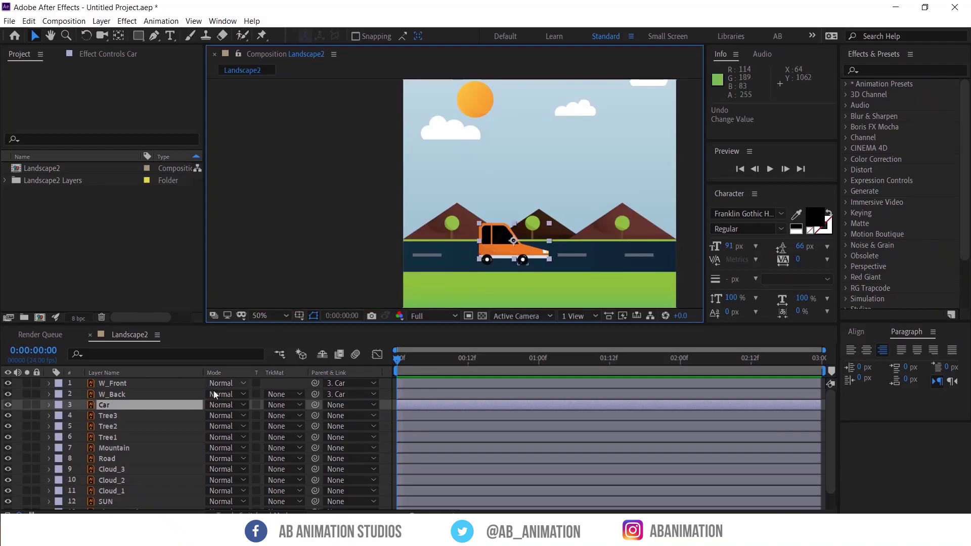
Separate Car's Position into X Position and Y Position, test-scrub X, then undo the scrub
{"action": "left_click", "coordinate": [157, 407]}
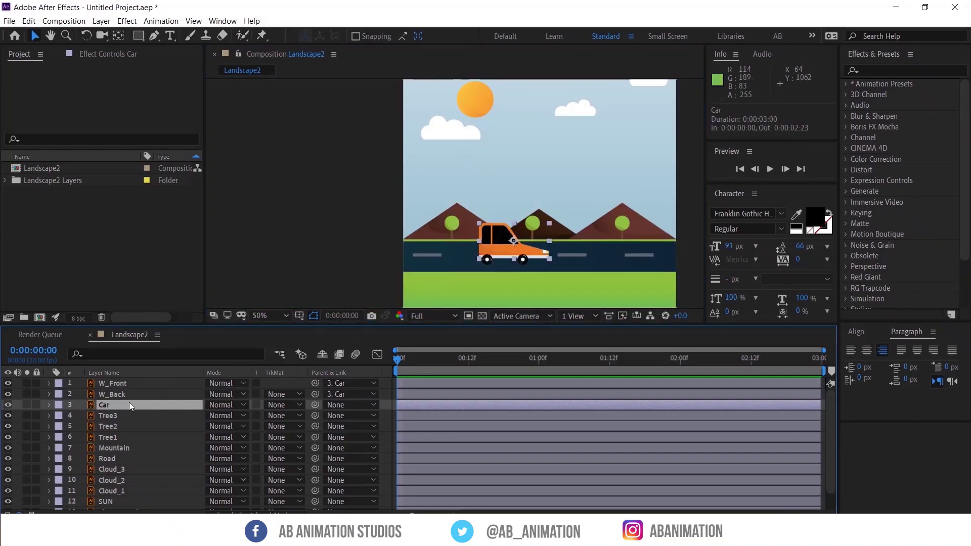
{"action": "key", "text": "End"}
{"action": "key", "text": "p"}
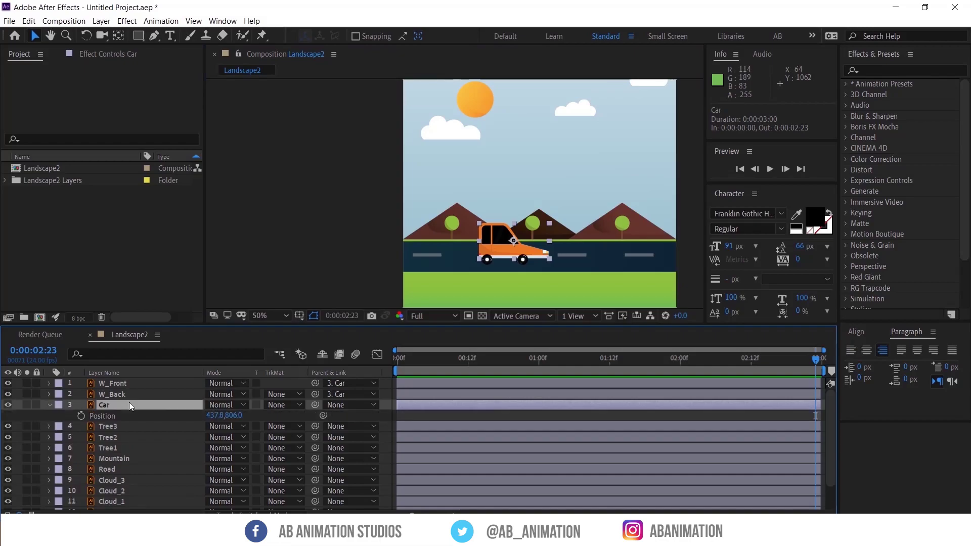
{"action": "right_click", "coordinate": [96, 414]}
{"action": "left_click", "coordinate": [194, 302]}
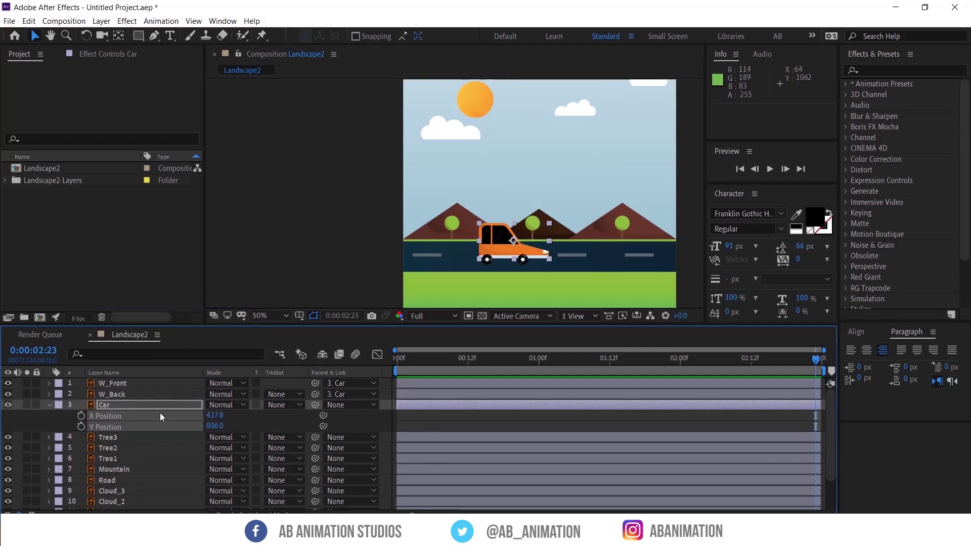
{"action": "left_click", "coordinate": [229, 422]}
{"action": "left_click_drag", "start_coordinate": [208, 418], "coordinate": [213, 427]}
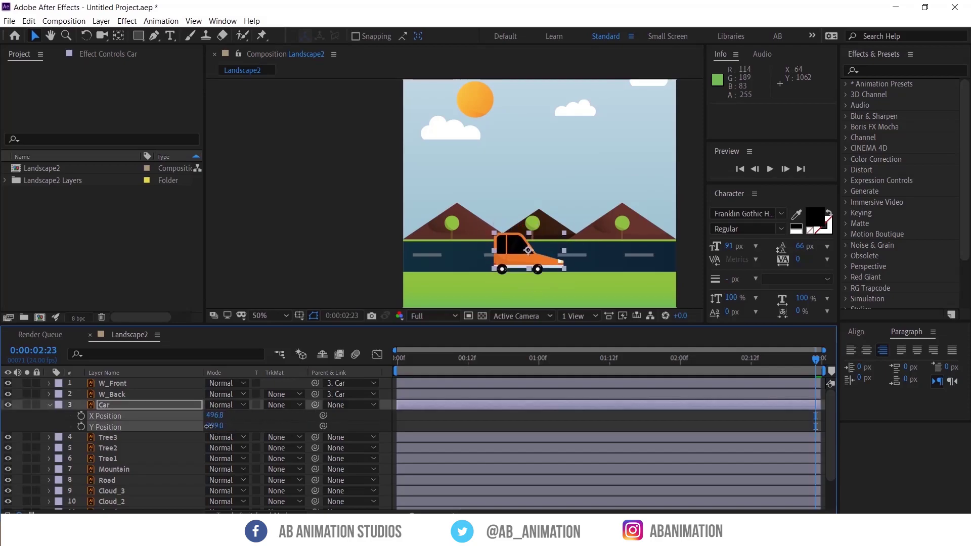
{"action": "key", "text": "ctrl+z"}
{"action": "left_click", "coordinate": [233, 423]}
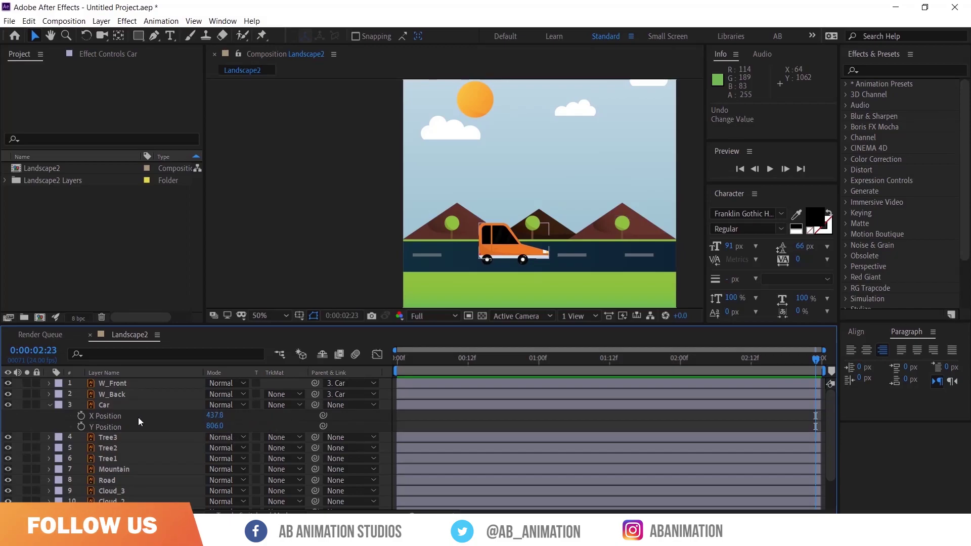
Give Car's X Position the expression time*500 and preview it from frame 0
{"action": "left_click", "coordinate": [81, 416], "text": "alt"}
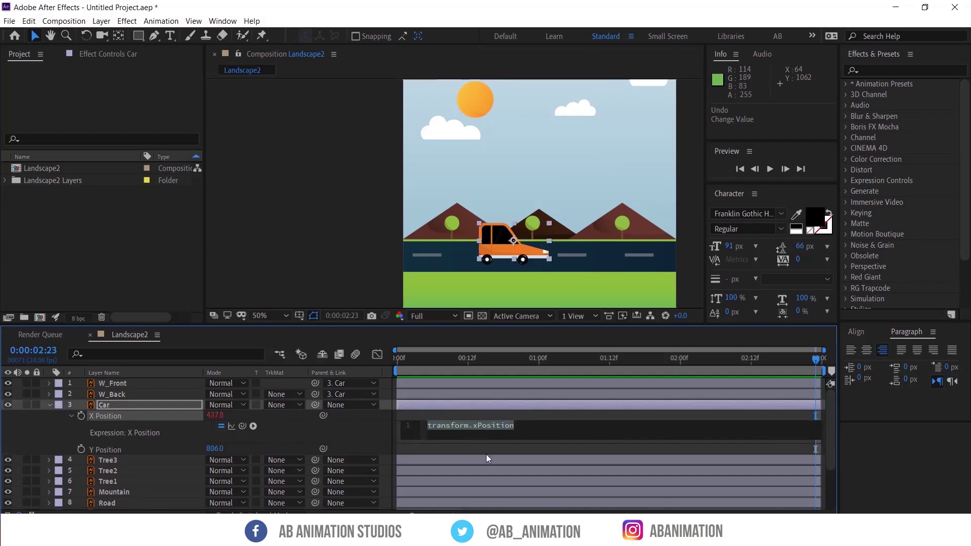
{"action": "type", "text": "time"}
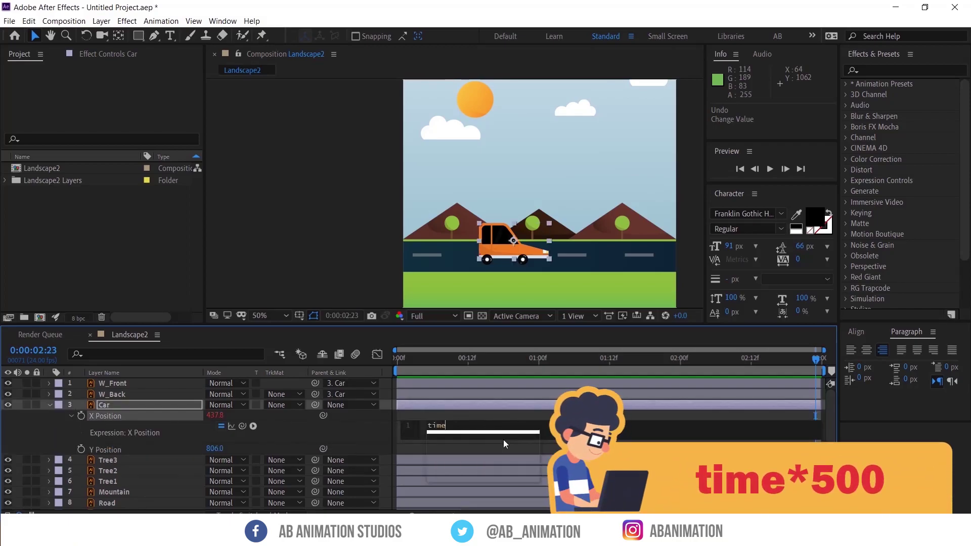
{"action": "type", "text": "*"}
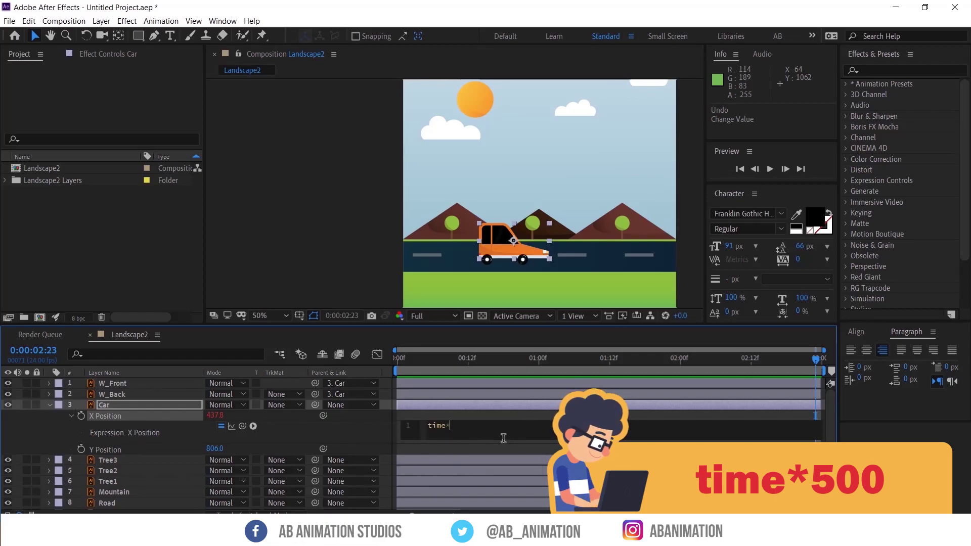
{"action": "type", "text": "500"}
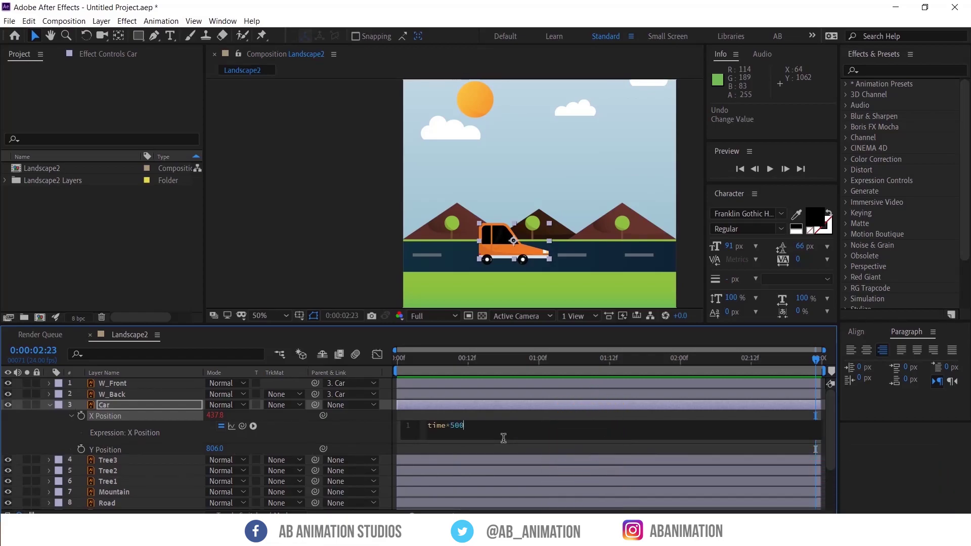
{"action": "left_click", "coordinate": [508, 403]}
{"action": "left_click", "coordinate": [391, 365]}
{"action": "key", "text": "space"}
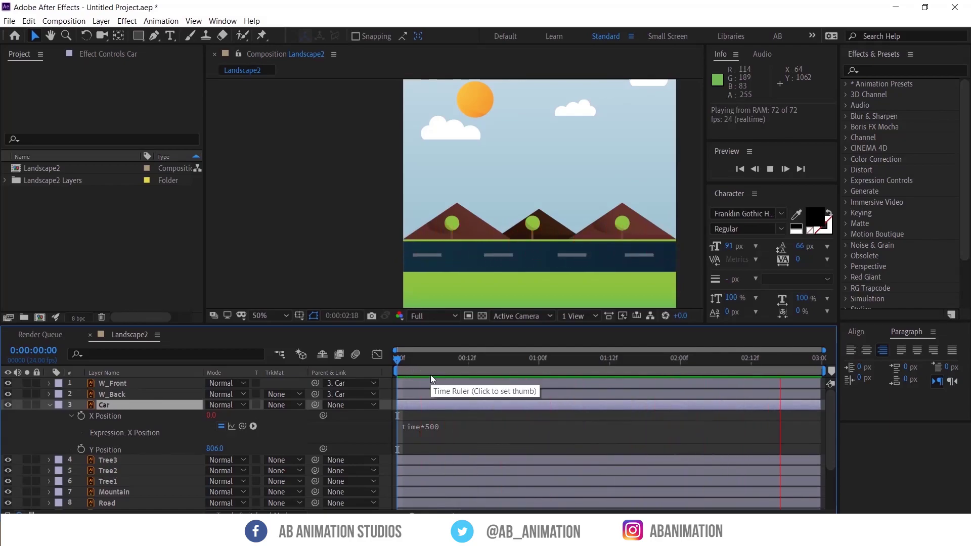
{"action": "key", "text": "space"}
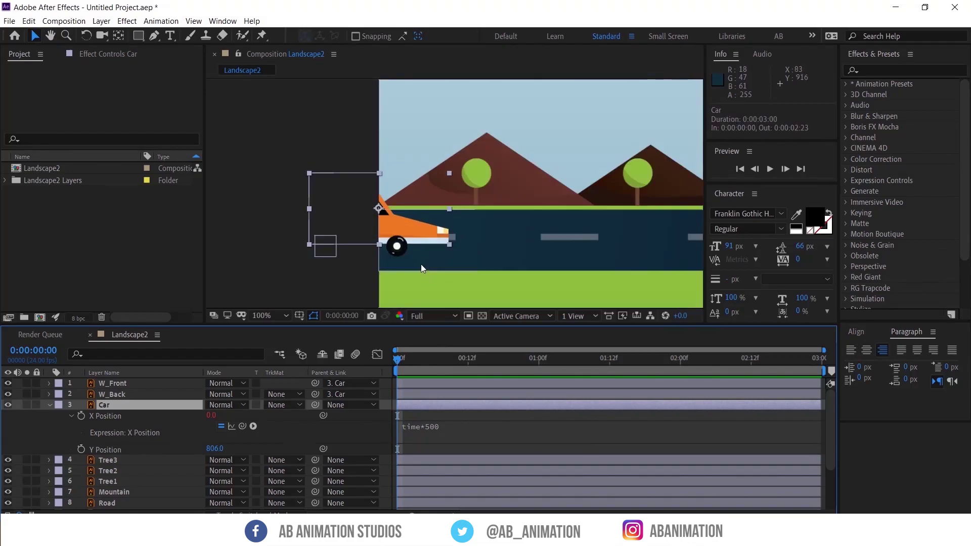
Move the Car layer's anchor point to the car's front edge
{"action": "scroll", "coordinate": [422, 264], "scroll_direction": "up", "scroll_amount": 2}
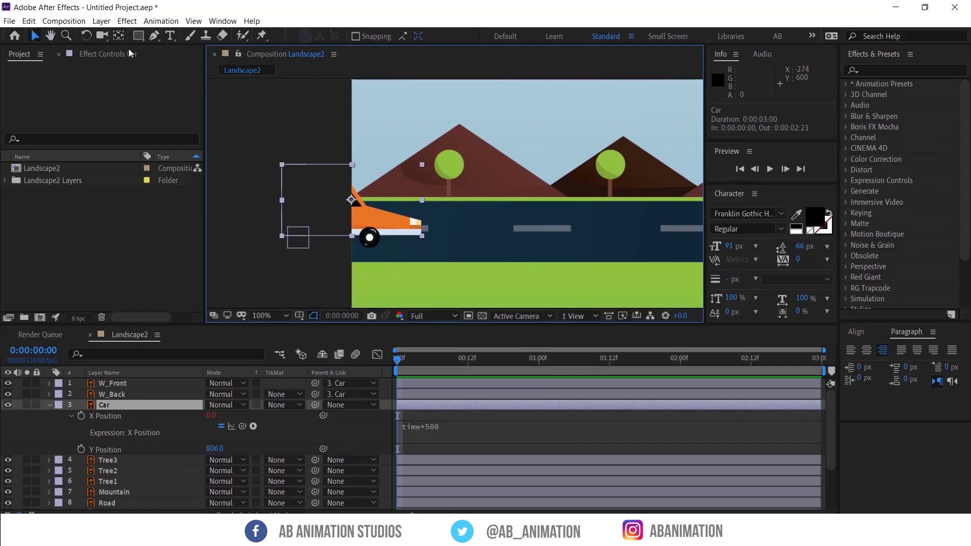
{"action": "left_click", "coordinate": [121, 37]}
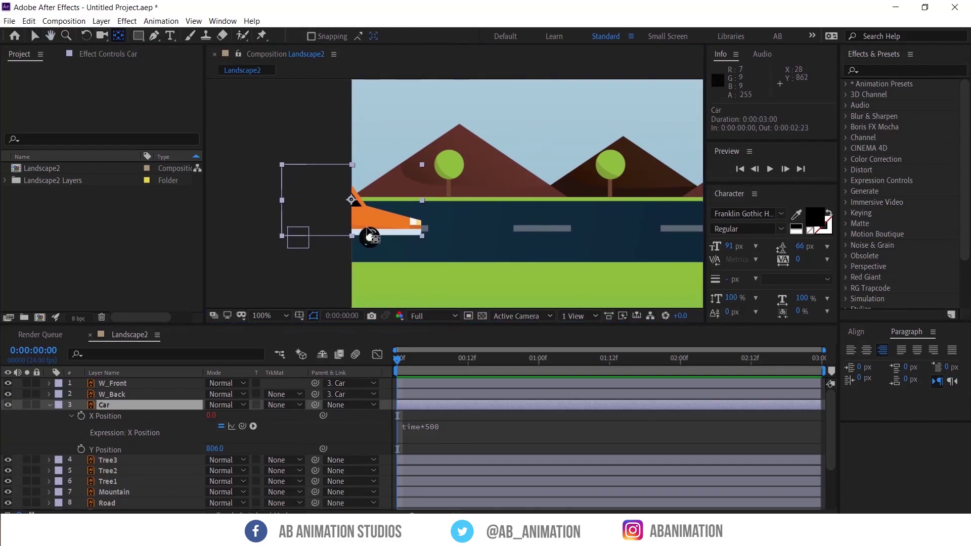
{"action": "left_click_drag", "start_coordinate": [351, 201], "coordinate": [411, 205]}
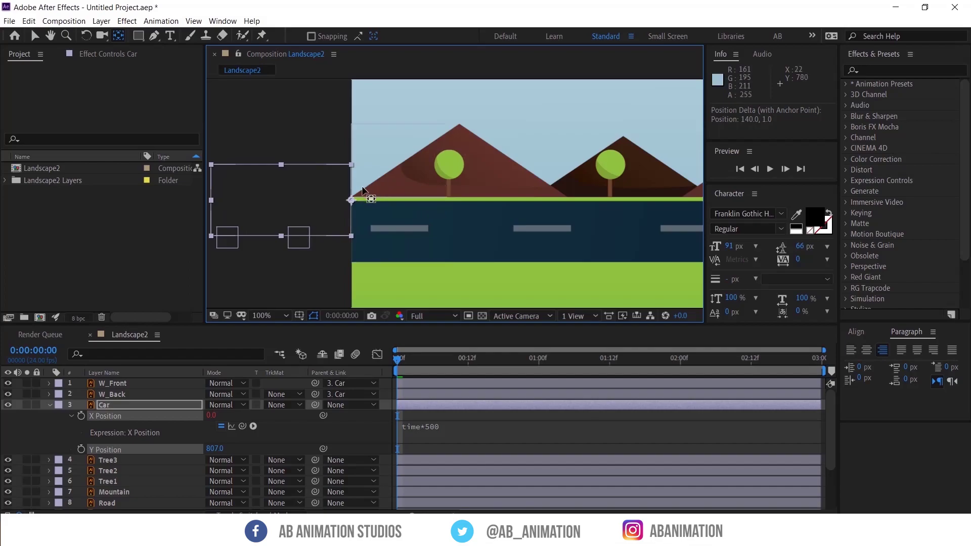
Fit the full landscape frame in the viewer and preview the car driving in from the left
{"action": "left_click", "coordinate": [34, 36]}
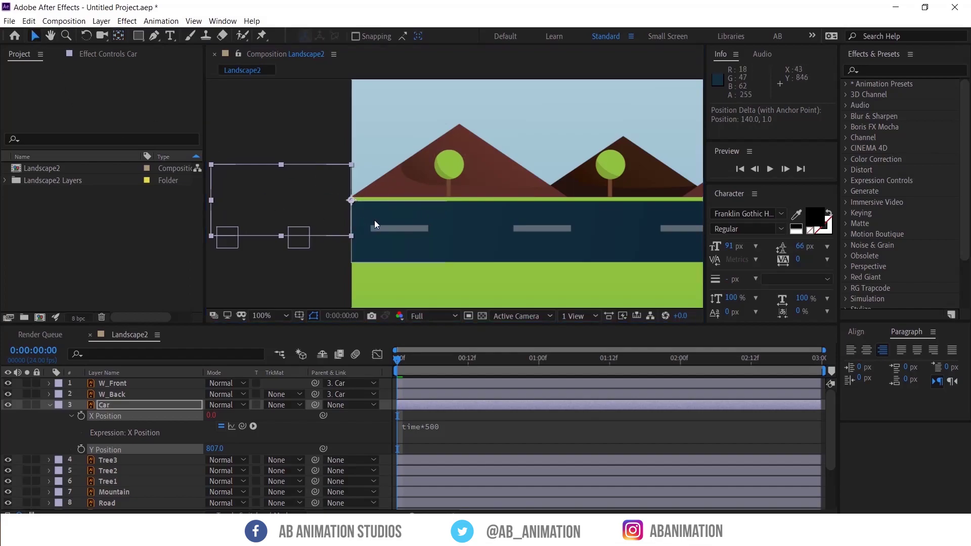
{"action": "scroll", "coordinate": [508, 247], "scroll_direction": "down", "scroll_amount": 2}
{"action": "left_click_drag", "start_coordinate": [508, 248], "coordinate": [487, 260]}
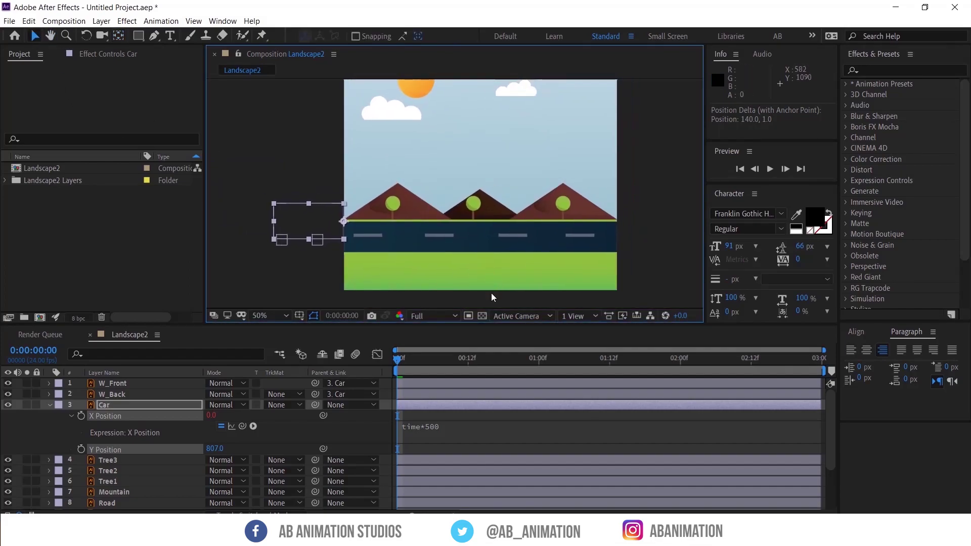
{"action": "left_click", "coordinate": [395, 360]}
{"action": "key", "text": "space"}
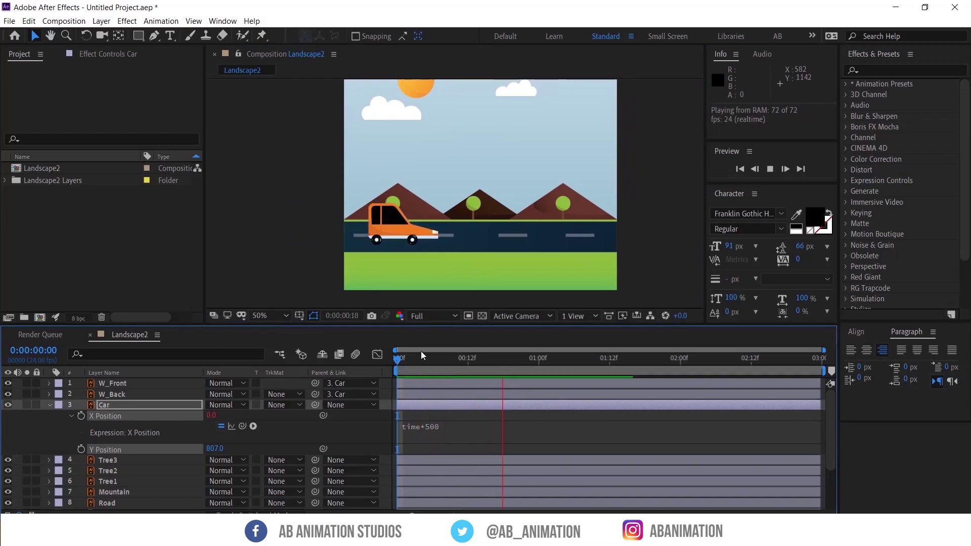
{"action": "key", "text": "space"}
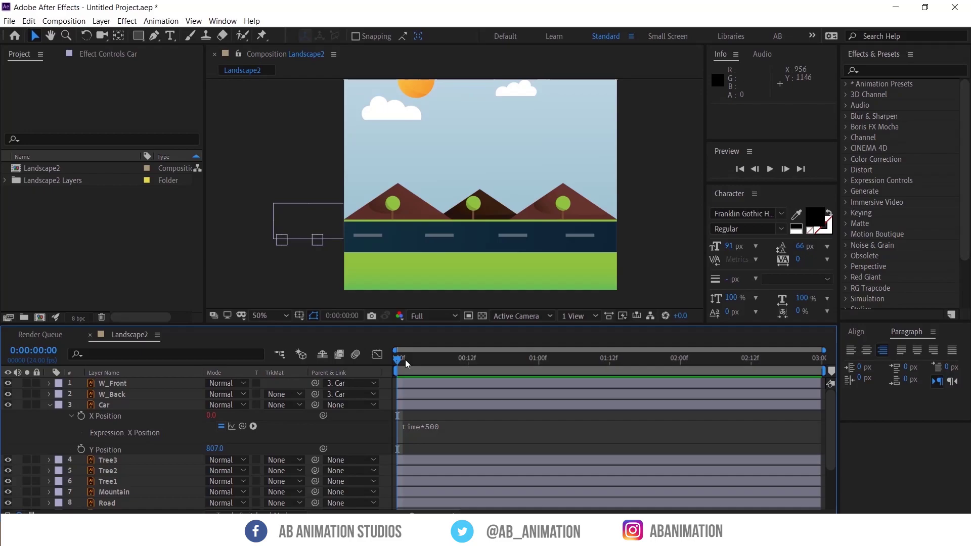
Add the expression wiggle(5,10) to the Car layer's Y Position
{"action": "left_click", "coordinate": [110, 450]}
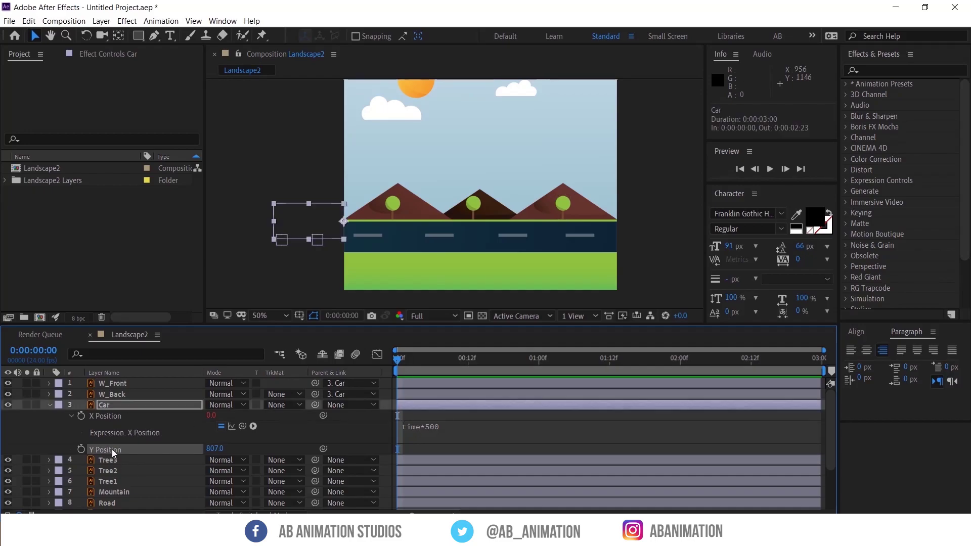
{"action": "left_click", "coordinate": [81, 450], "text": "alt"}
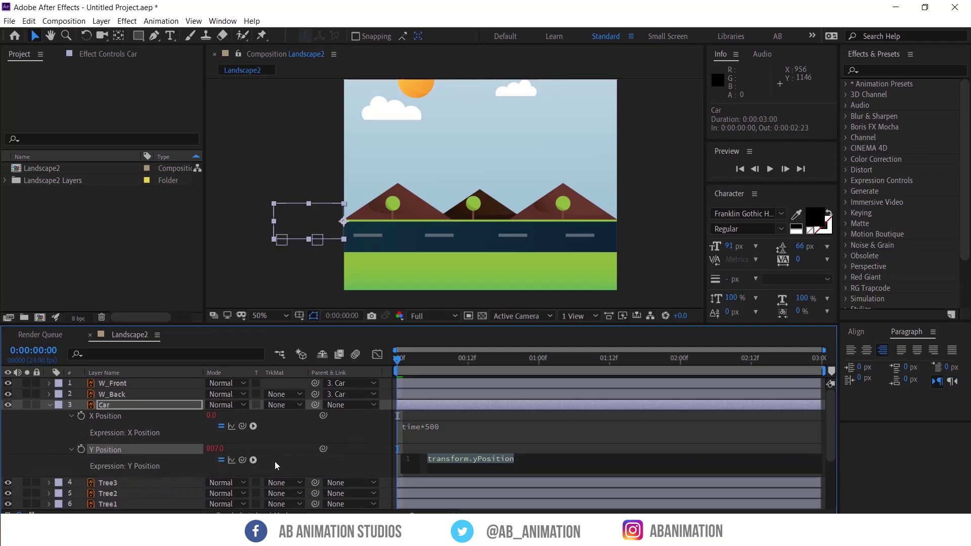
{"action": "type", "text": "wig"}
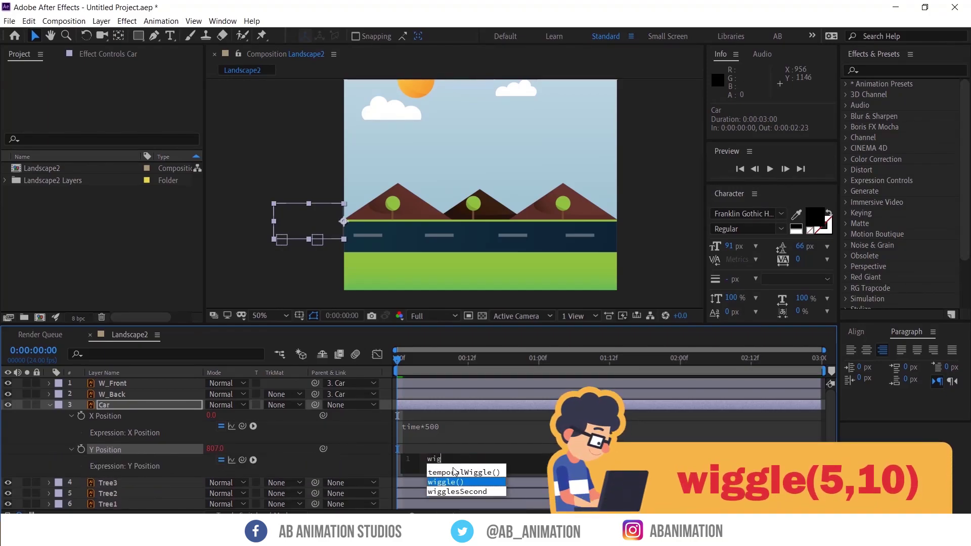
{"action": "type", "text": "gle"}
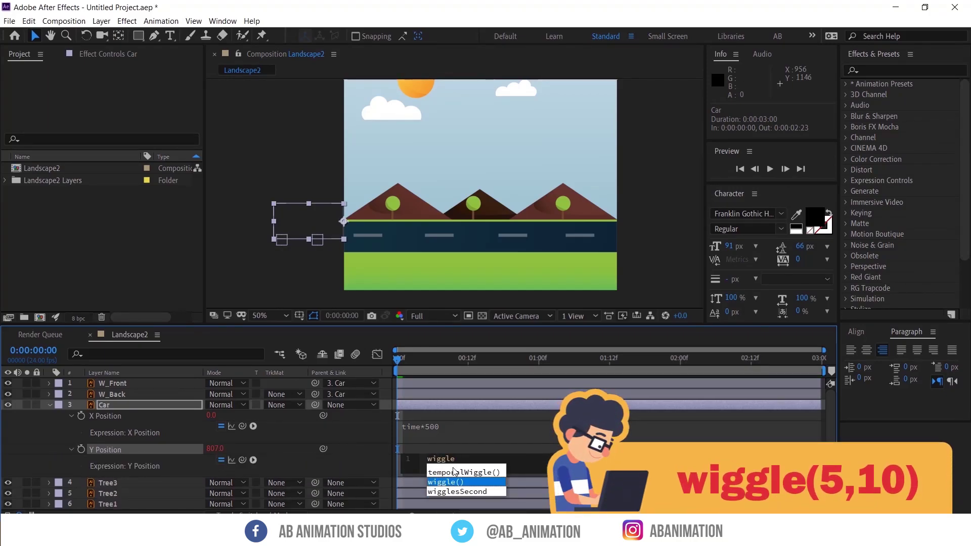
{"action": "key", "text": "Return"}
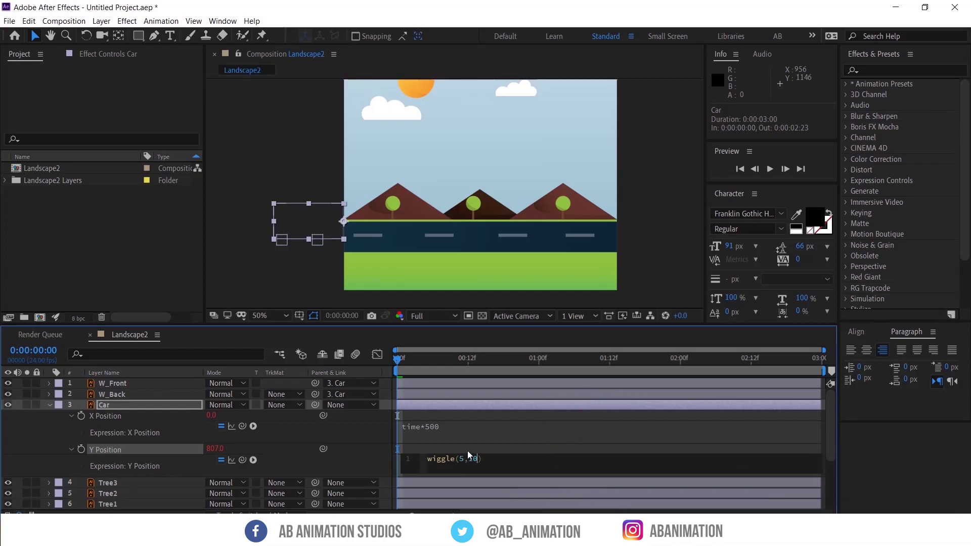
{"action": "left_click", "coordinate": [472, 406]}
Preview the bobbing car, then add a time*500 expression to W_Back's Rotation at frame 12
{"action": "key", "text": "space"}
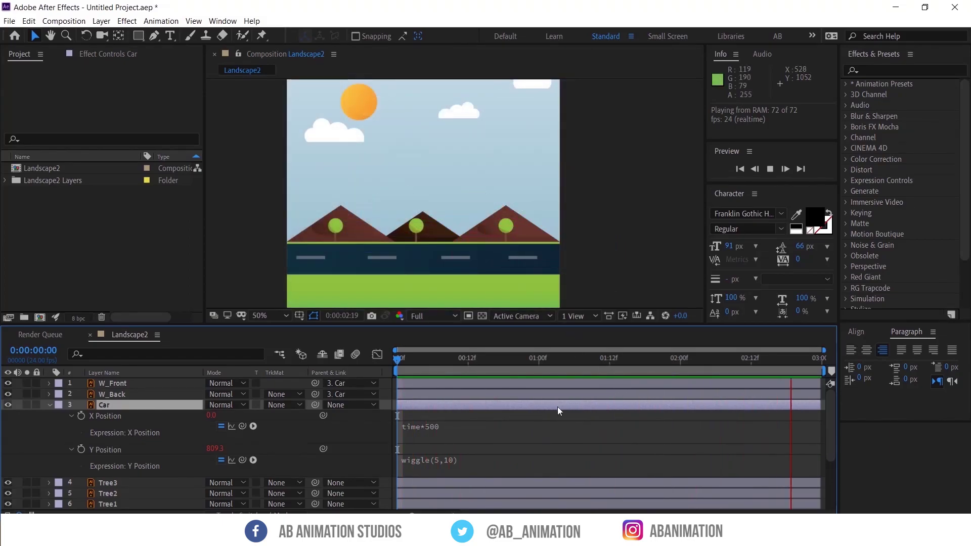
{"action": "key", "text": "space"}
{"action": "left_click_drag", "start_coordinate": [423, 366], "coordinate": [469, 367]}
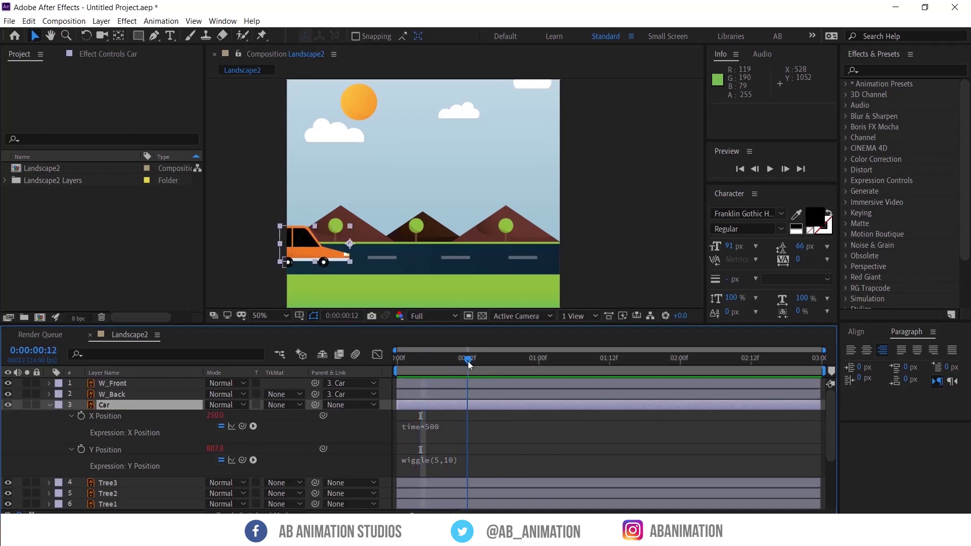
{"action": "left_click", "coordinate": [146, 398]}
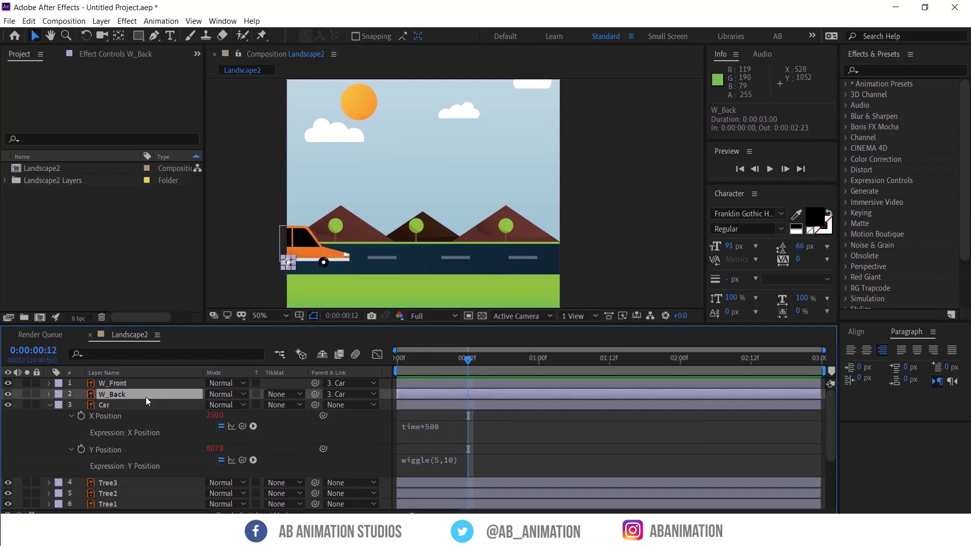
{"action": "key", "text": "r"}
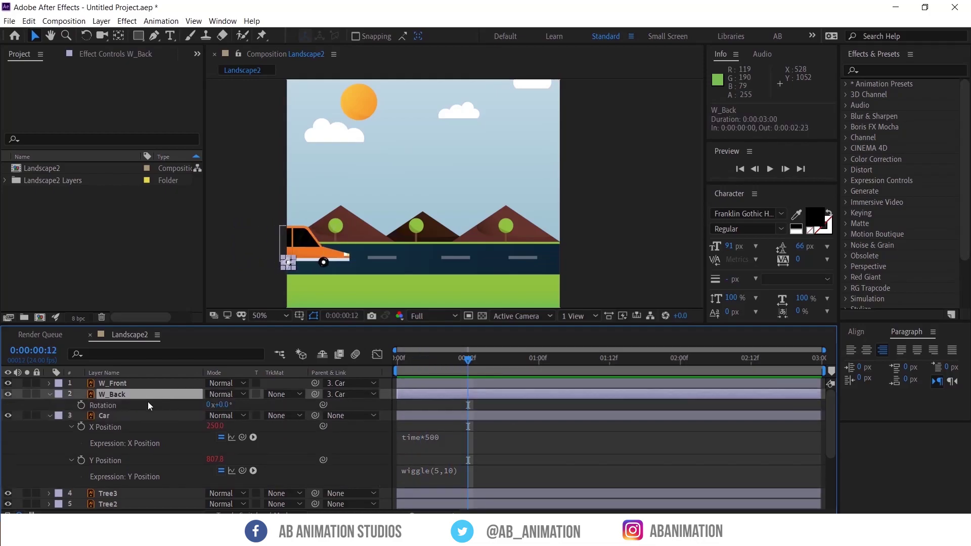
{"action": "left_click", "coordinate": [81, 404], "text": "alt"}
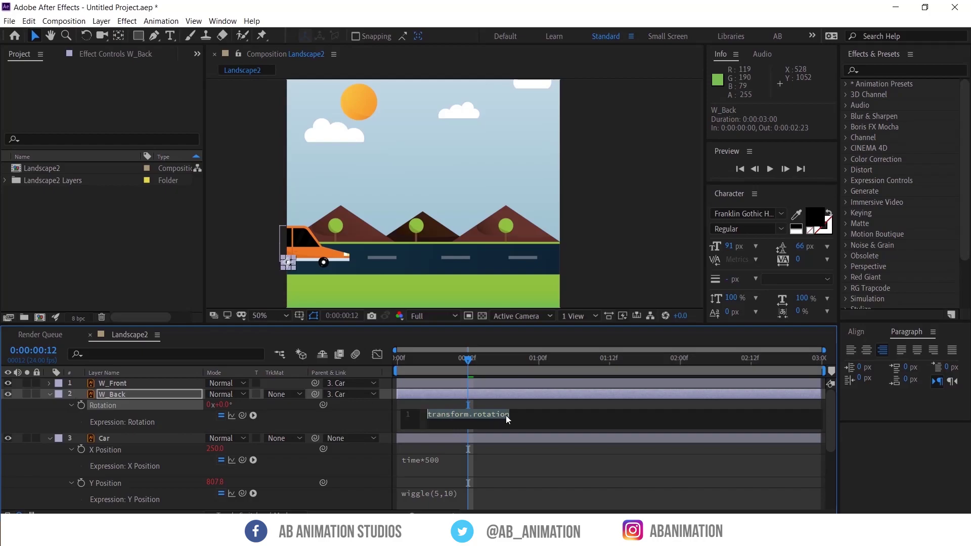
{"action": "type", "text": "time*"}
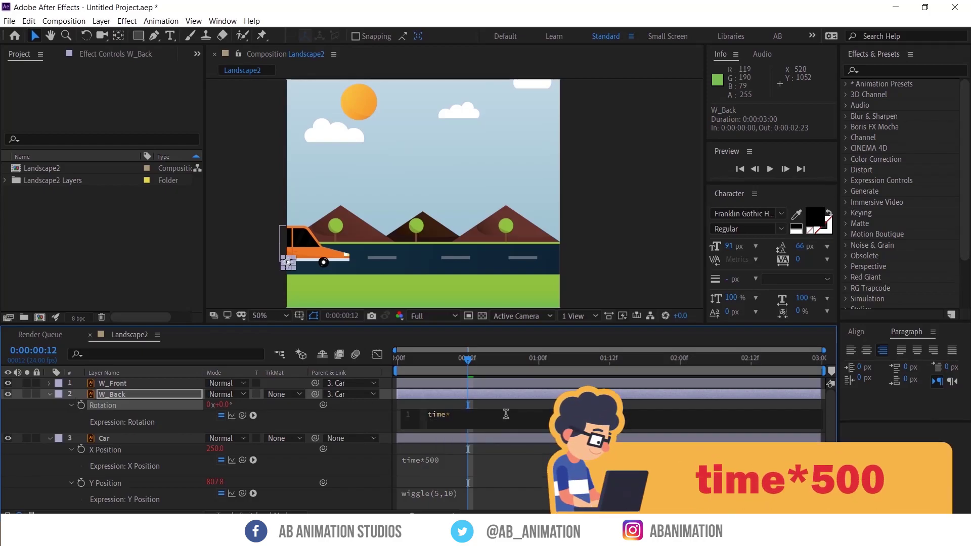
{"action": "type", "text": "500"}
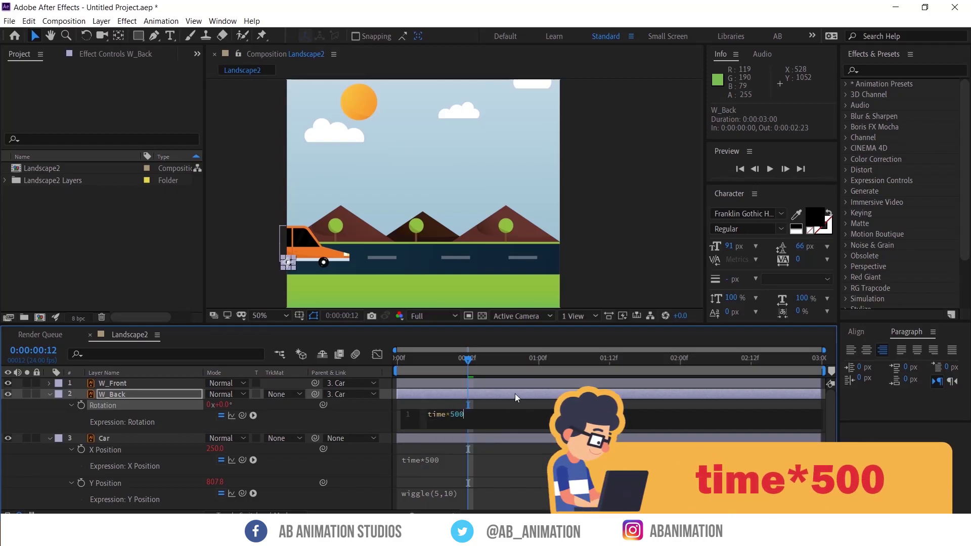
{"action": "left_click", "coordinate": [515, 394]}
Preview and zoom in on the wheels, scrubbing time to check the rear wheel spin
{"action": "key", "text": "space"}
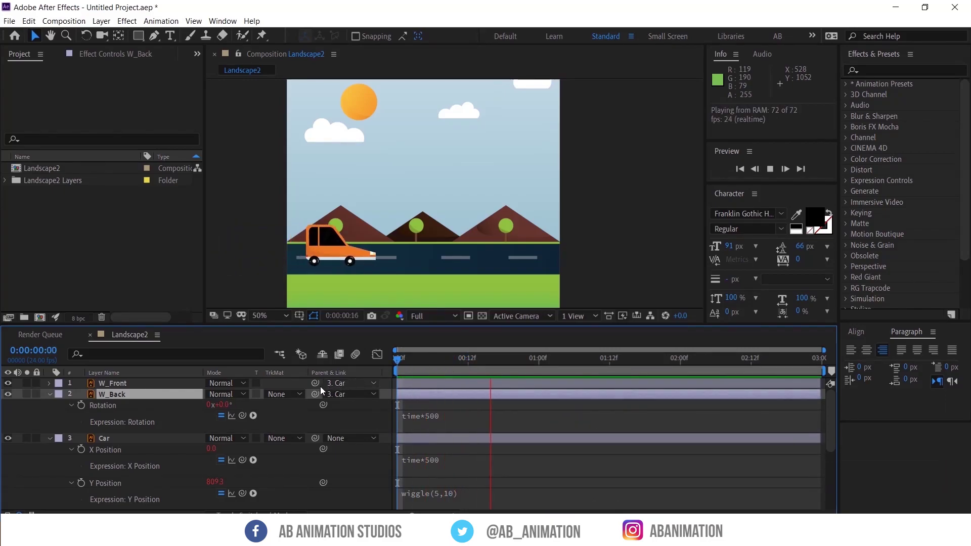
{"action": "key", "text": "space"}
{"action": "scroll", "coordinate": [374, 261], "scroll_direction": "up", "scroll_amount": 4}
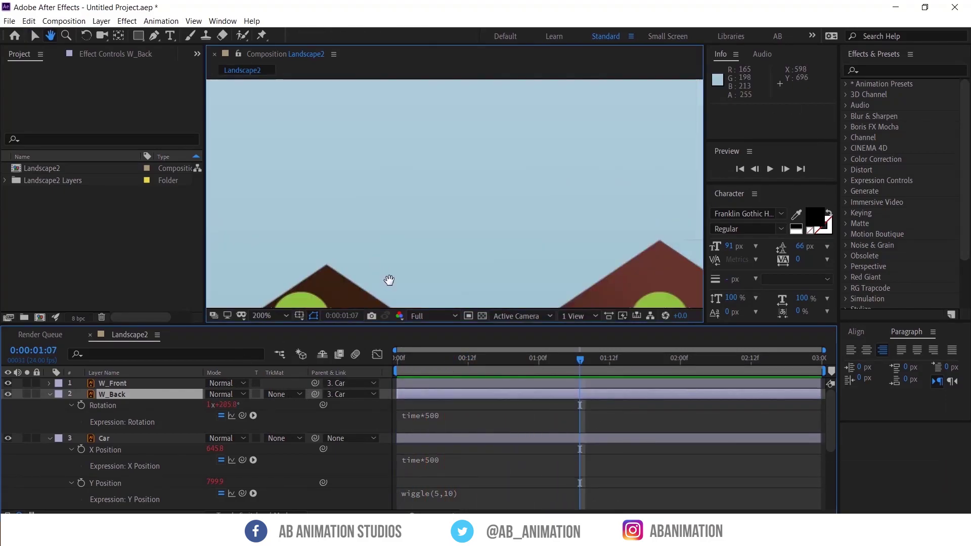
{"action": "left_click_drag", "start_coordinate": [390, 278], "coordinate": [606, 62]}
{"action": "key", "text": "space"}
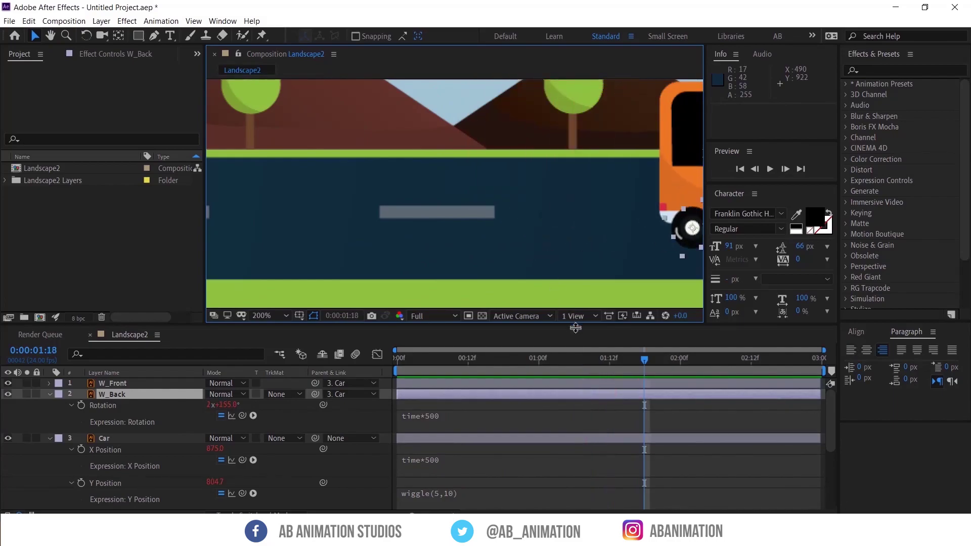
{"action": "left_click_drag", "start_coordinate": [508, 371], "coordinate": [639, 365]}
{"action": "scroll", "coordinate": [488, 256], "scroll_direction": "down", "scroll_amount": 2}
{"action": "scroll", "coordinate": [530, 273], "scroll_direction": "down", "scroll_amount": 2}
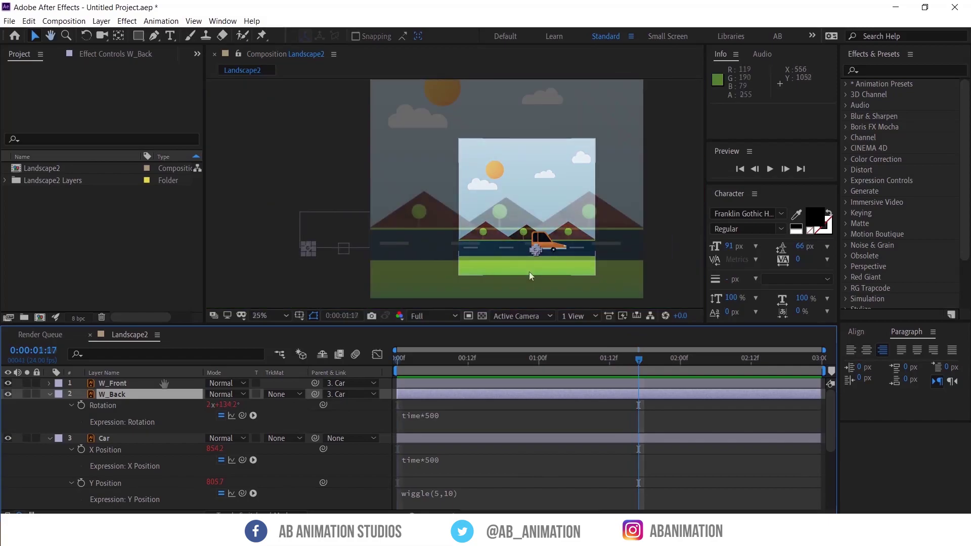
From the first frame, add a time*500 expression to W_Front's Rotation
{"action": "key", "text": "Home"}
{"action": "left_click", "coordinate": [164, 385]}
{"action": "key", "text": "r"}
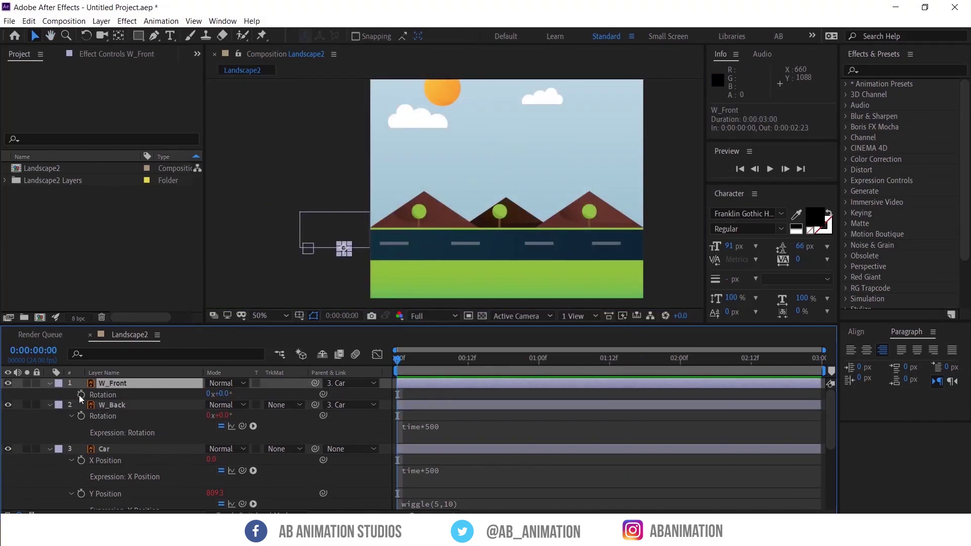
{"action": "left_click", "coordinate": [81, 395], "text": "alt"}
{"action": "type", "text": "time"}
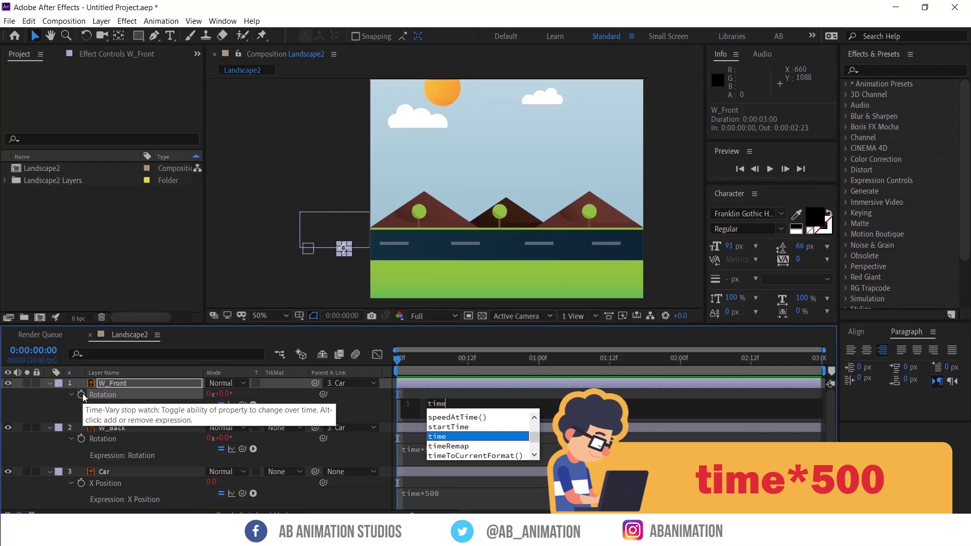
{"action": "type", "text": "*500"}
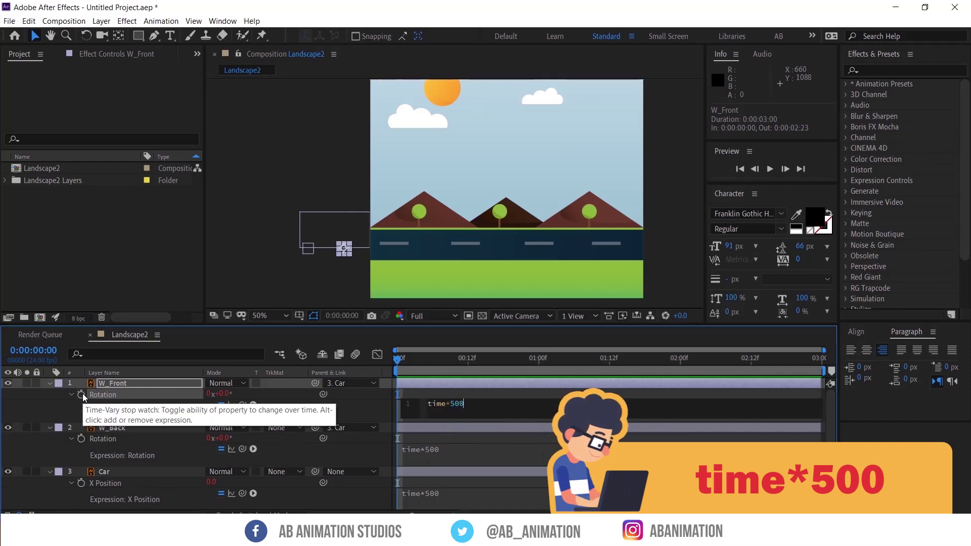
{"action": "left_click", "coordinate": [449, 383]}
Preview the car driving with both wheels spinning
{"action": "key", "text": "space"}
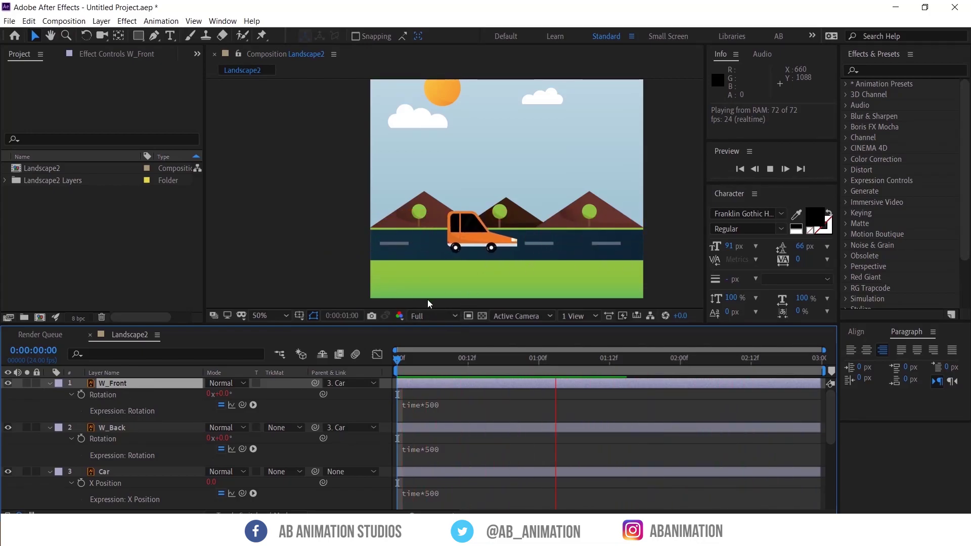
{"action": "key", "text": "space"}
{"action": "scroll", "coordinate": [578, 427], "scroll_direction": "down", "scroll_amount": 2}
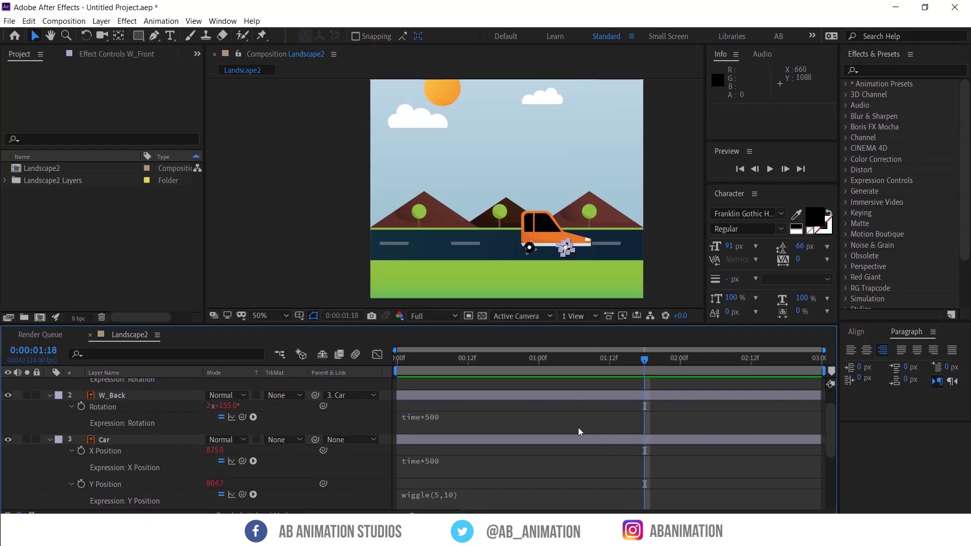
{"action": "scroll", "coordinate": [579, 427], "scroll_direction": "up", "scroll_amount": 1}
{"action": "scroll", "coordinate": [578, 426], "scroll_direction": "down", "scroll_amount": 1}
Toggle every layer's Scale, then separate Cloud_1's Position into X and Y at frame 8
{"action": "key", "text": "s"}
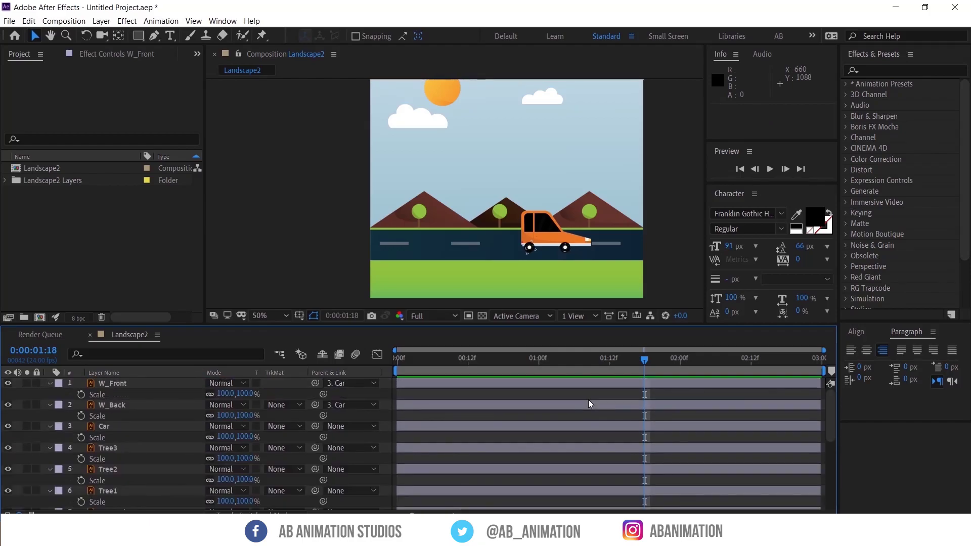
{"action": "key", "text": "s"}
{"action": "left_click", "coordinate": [445, 359]}
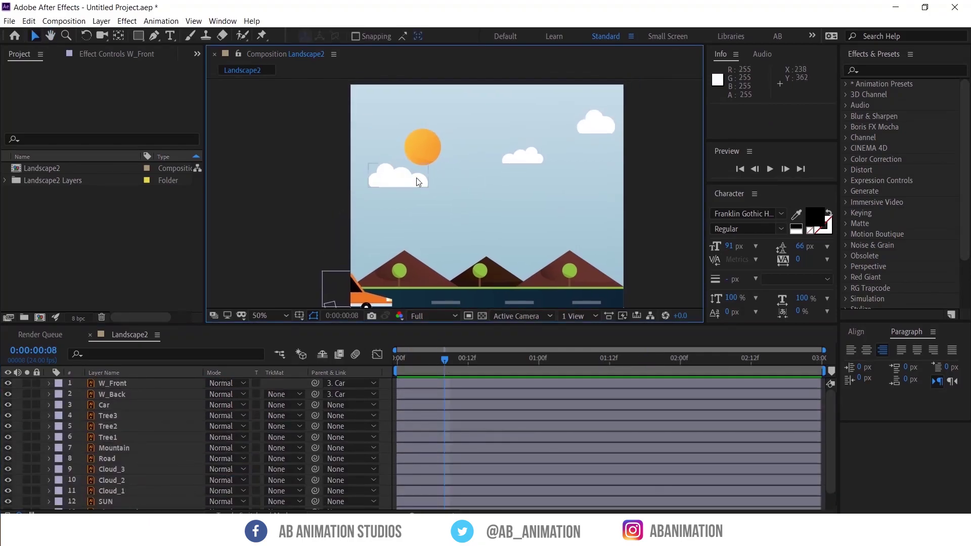
{"action": "left_click", "coordinate": [142, 491]}
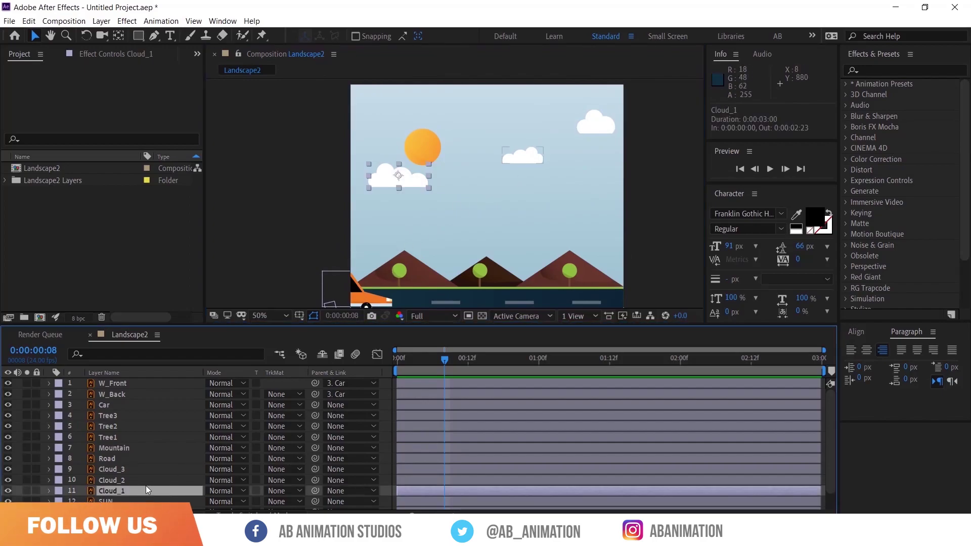
{"action": "key", "text": "p"}
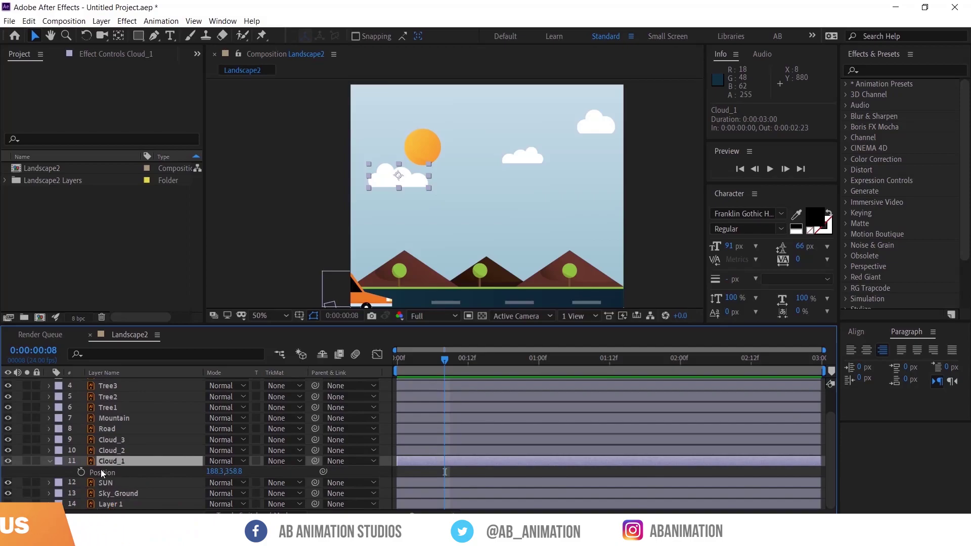
{"action": "right_click", "coordinate": [101, 474]}
{"action": "left_click", "coordinate": [157, 362]}
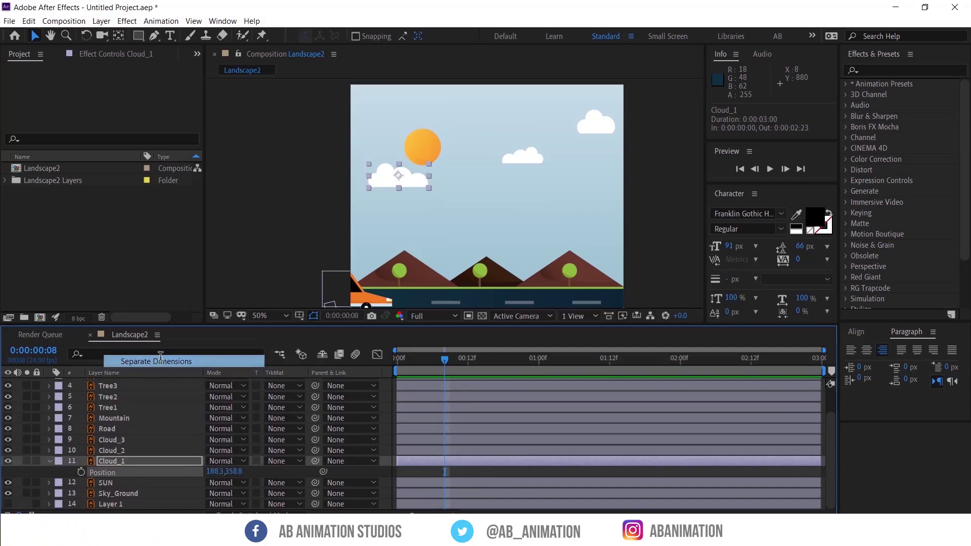
Add the expression wiggle(2,4) to Cloud_1's X Position and preview the drifting cloud
{"action": "left_click", "coordinate": [247, 475]}
{"action": "left_click", "coordinate": [109, 473]}
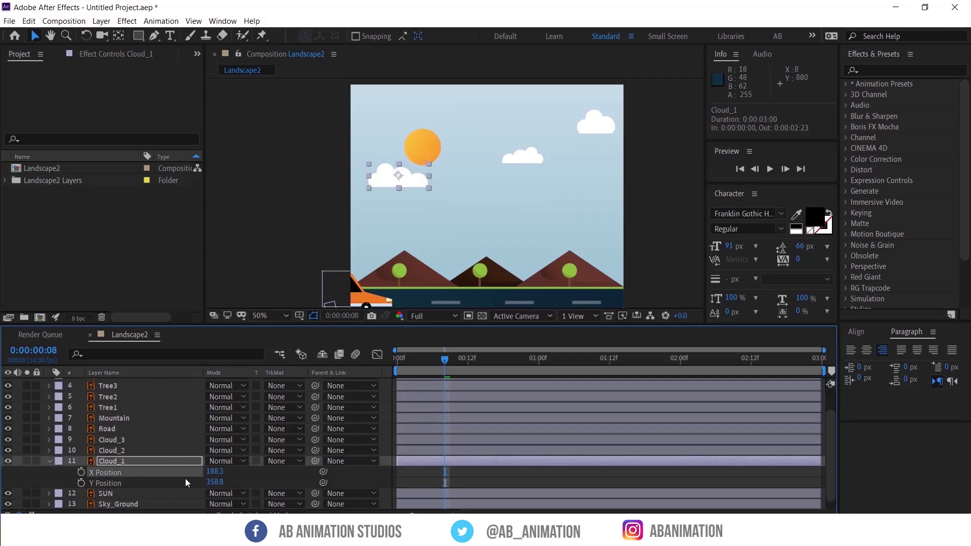
{"action": "left_click", "coordinate": [81, 474], "text": "alt"}
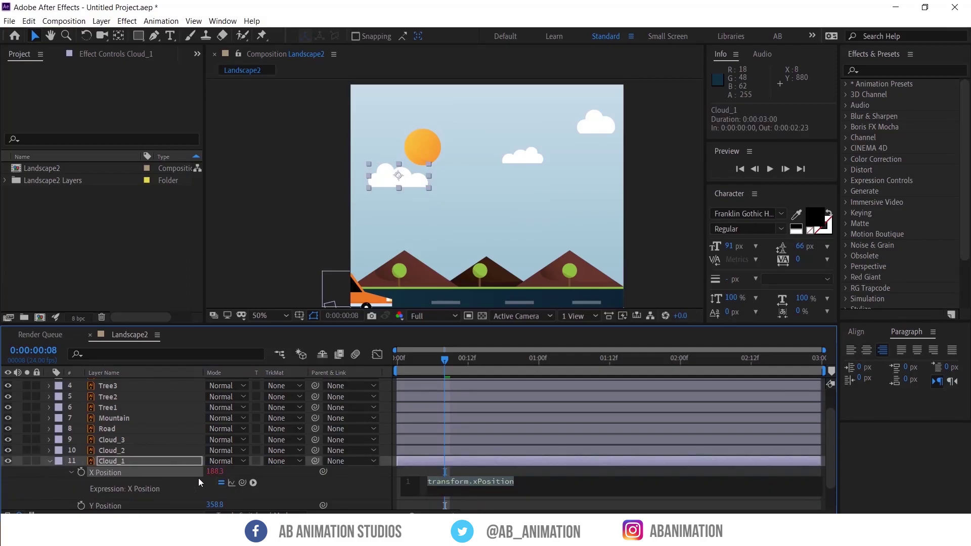
{"action": "type", "text": "wig"}
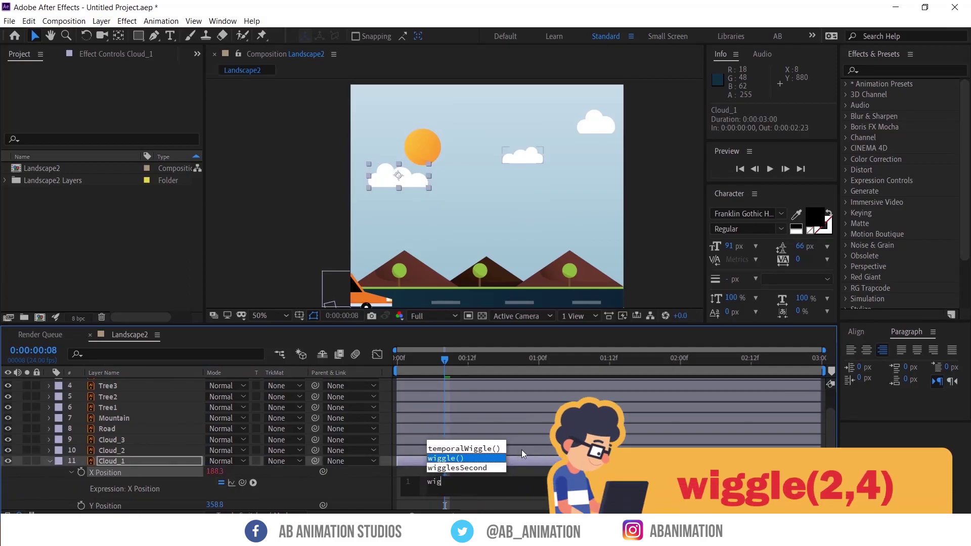
{"action": "key", "text": "Return"}
{"action": "type", "text": "2,4"}
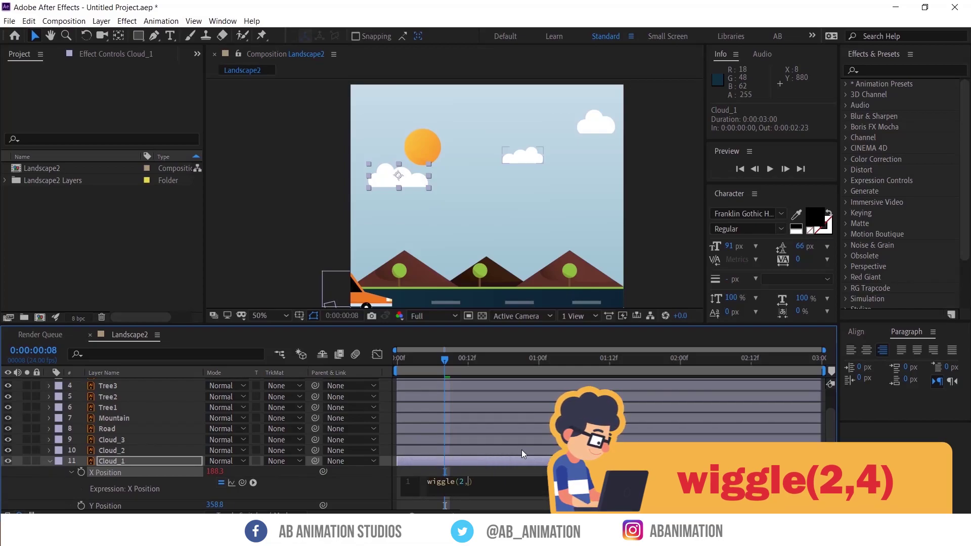
{"action": "left_click", "coordinate": [544, 456]}
{"action": "key", "text": "space"}
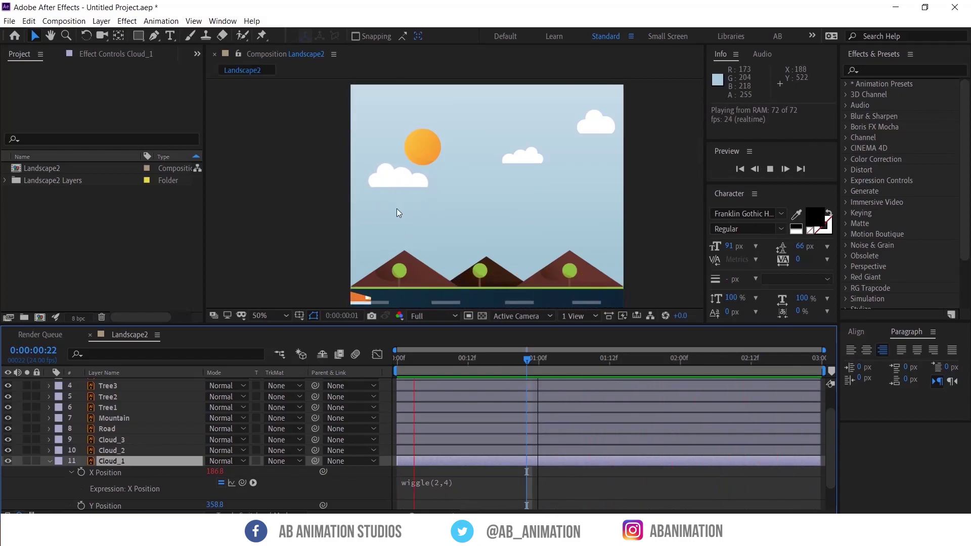
Stop playback, separate Cloud_2's position dimensions, and add wiggle(2,4) to its X Position
{"action": "left_click", "coordinate": [116, 454]}
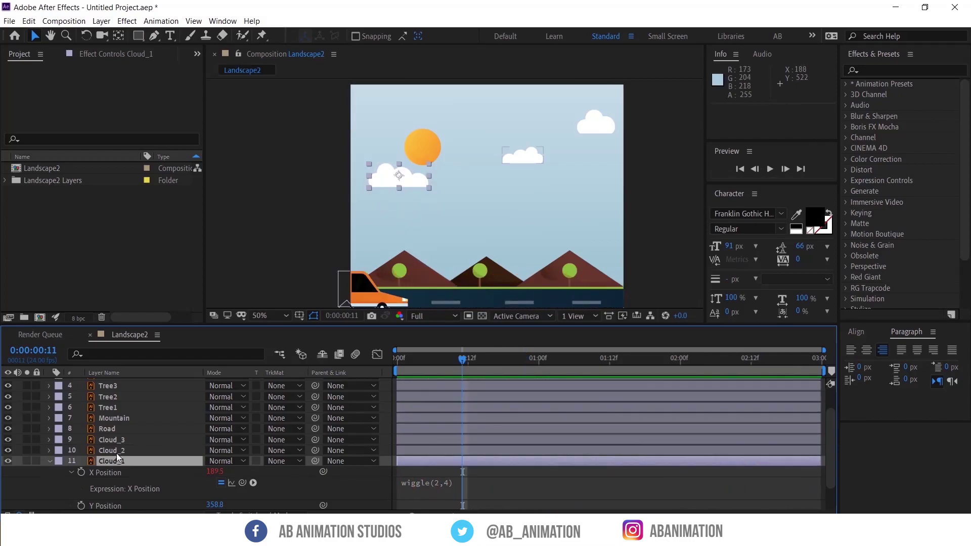
{"action": "left_click", "coordinate": [116, 452]}
{"action": "key", "text": "p"}
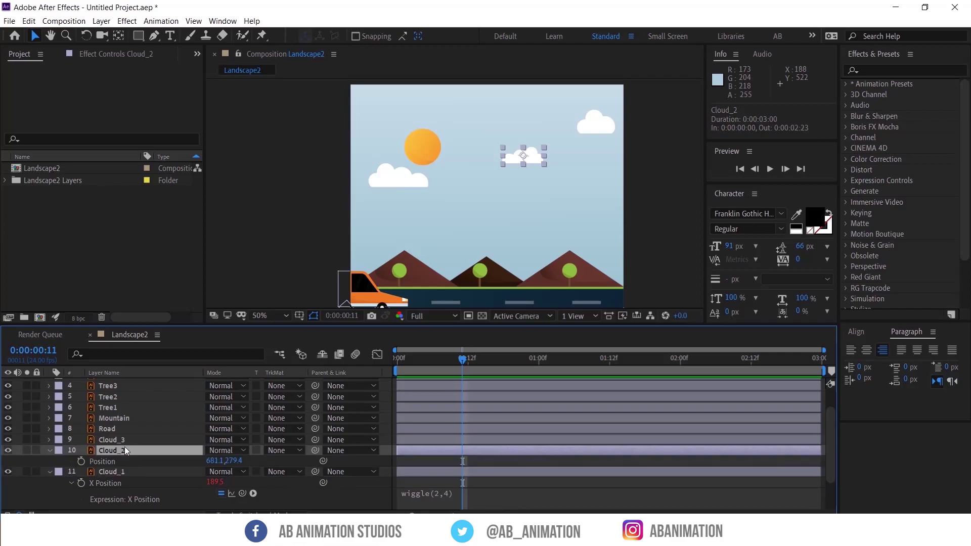
{"action": "right_click", "coordinate": [115, 459]}
{"action": "left_click", "coordinate": [158, 347]}
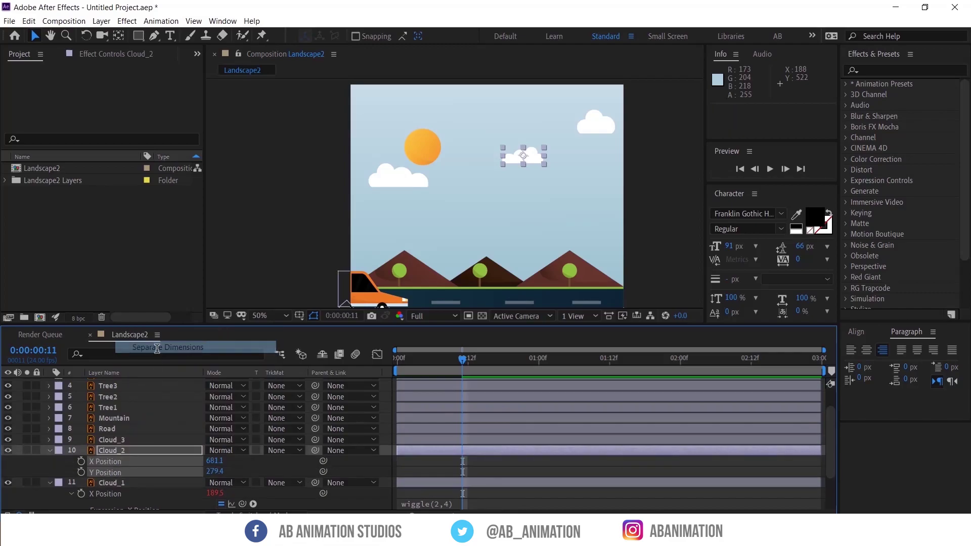
{"action": "left_click", "coordinate": [81, 461], "text": "alt"}
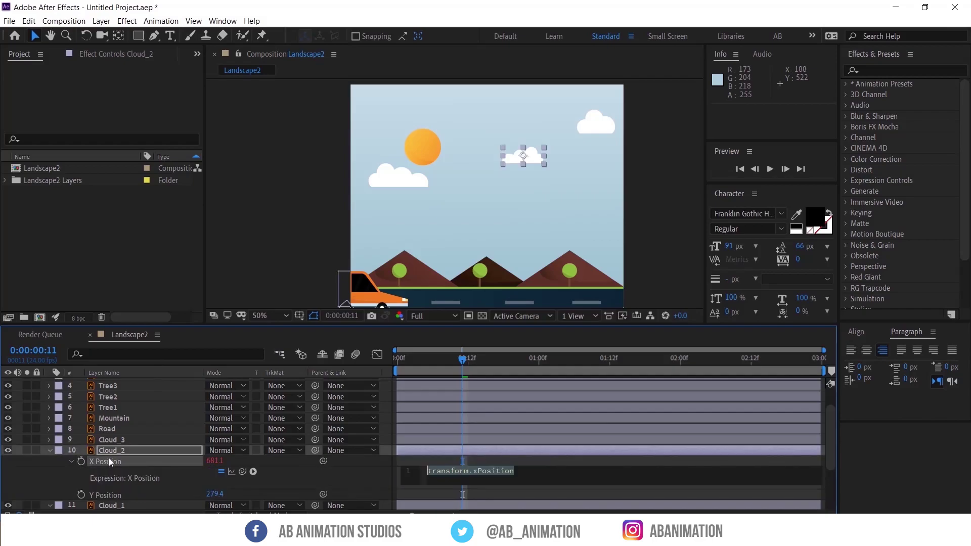
{"action": "type", "text": "wi"}
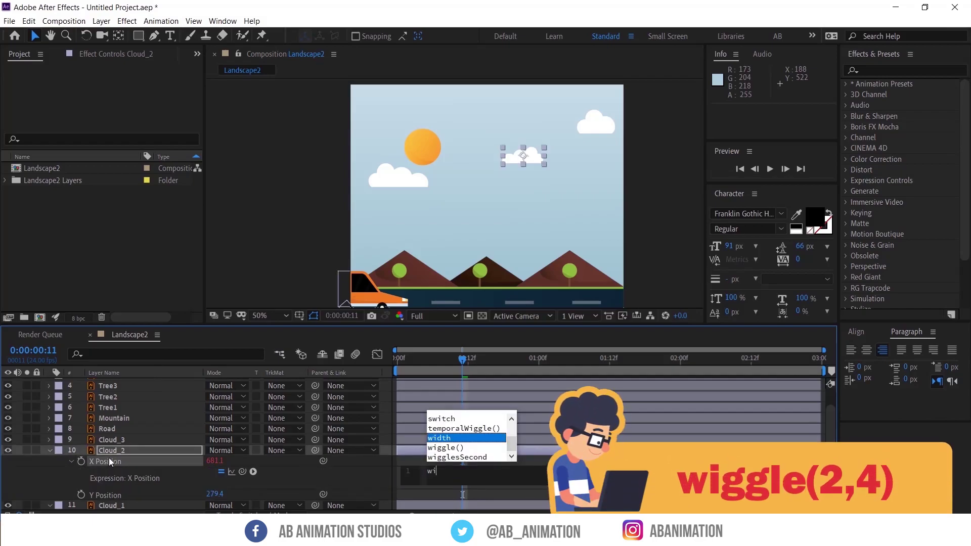
{"action": "type", "text": "ggle(2,"}
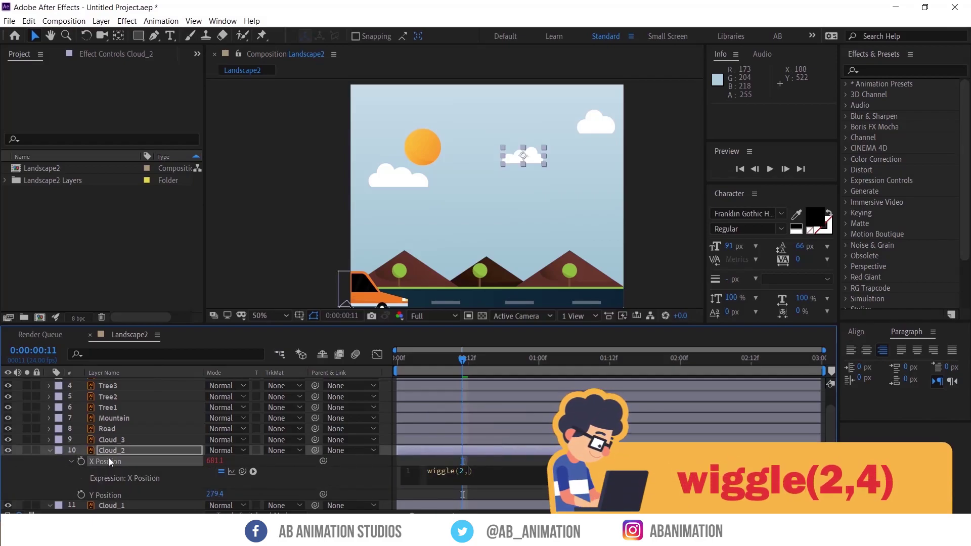
{"action": "type", "text": "4"}
{"action": "left_click", "coordinate": [535, 452]}
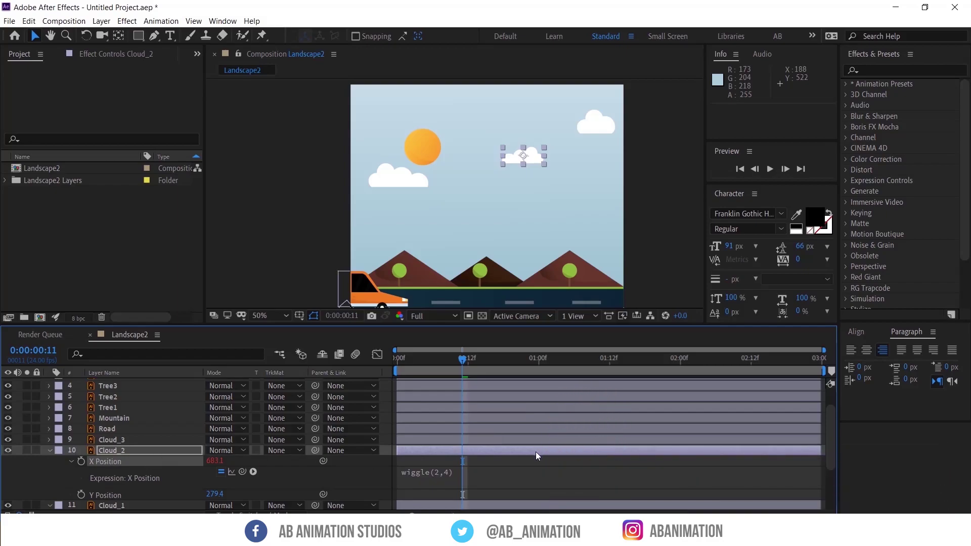
Separate Cloud_3's position dimensions and give its X Position a wiggle(2,4) expression
{"action": "left_click", "coordinate": [531, 441]}
{"action": "key", "text": "p"}
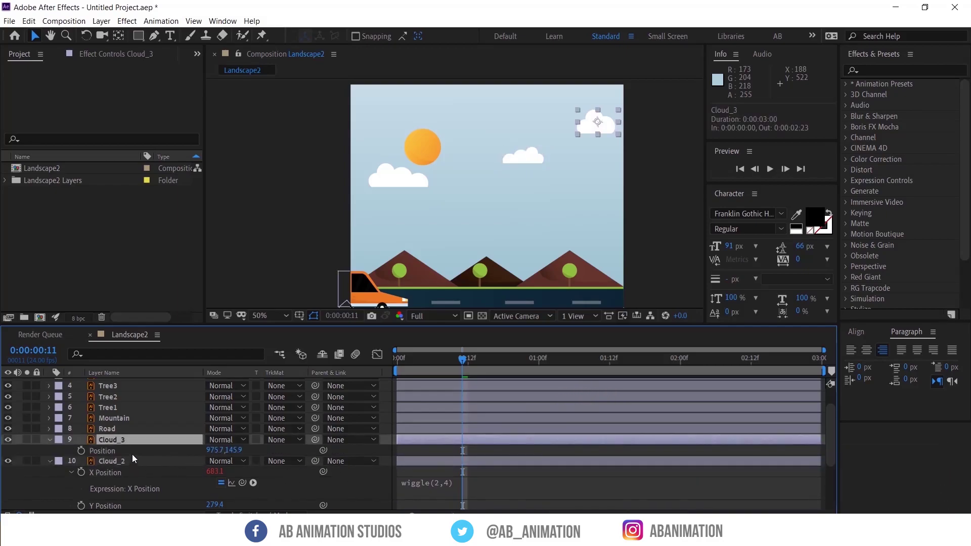
{"action": "right_click", "coordinate": [131, 450]}
{"action": "left_click", "coordinate": [176, 338]}
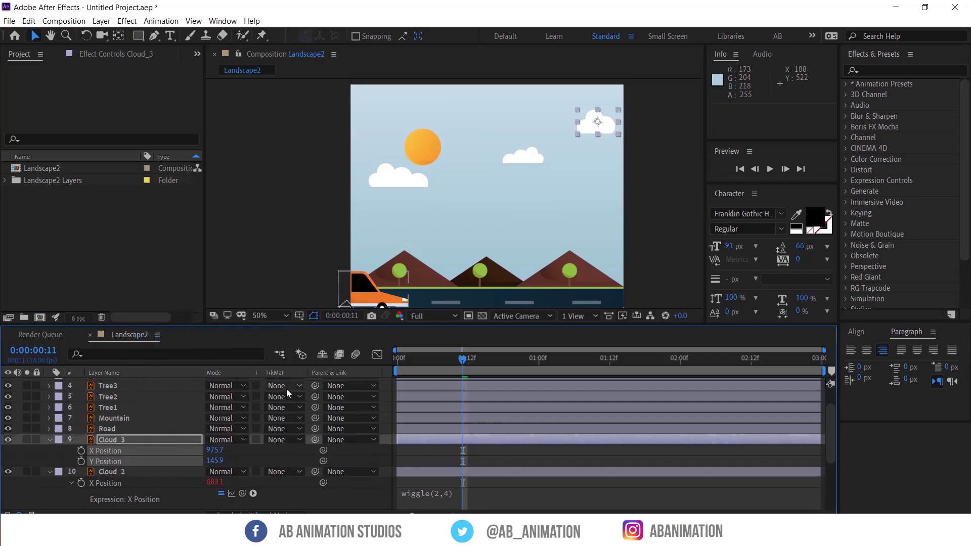
{"action": "left_click", "coordinate": [227, 455]}
{"action": "left_click", "coordinate": [81, 451], "text": "alt"}
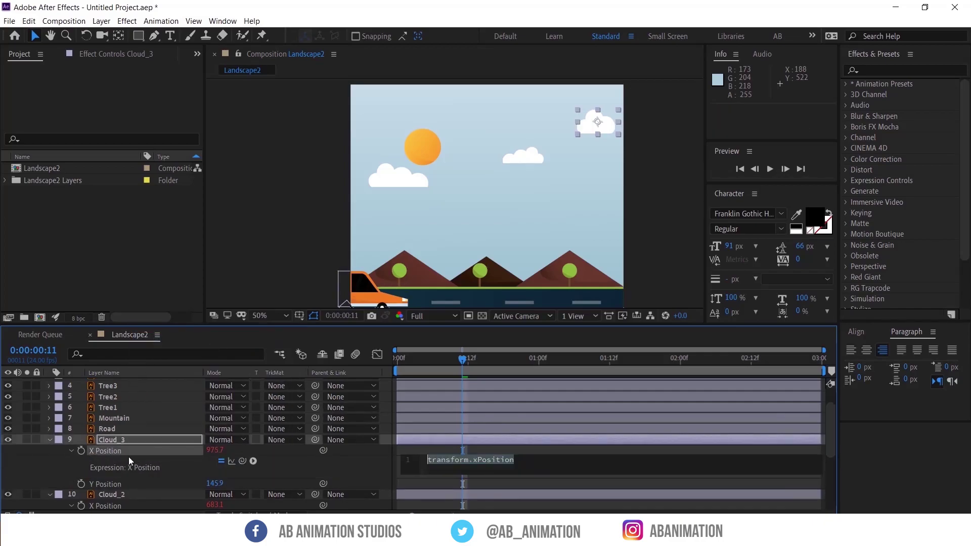
{"action": "type", "text": "wi"}
{"action": "key", "text": "Return"}
{"action": "type", "text": "2"}
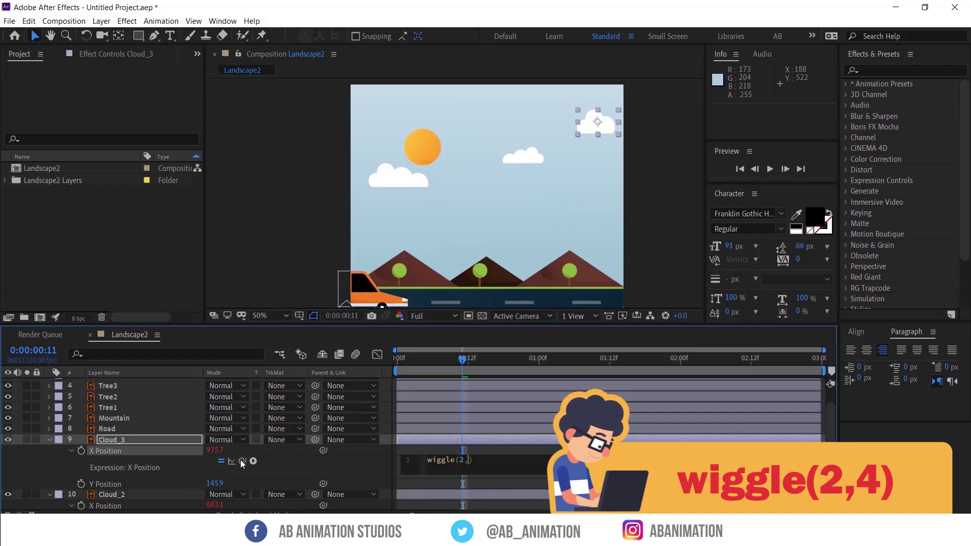
{"action": "type", "text": ",4"}
{"action": "left_click", "coordinate": [556, 440]}
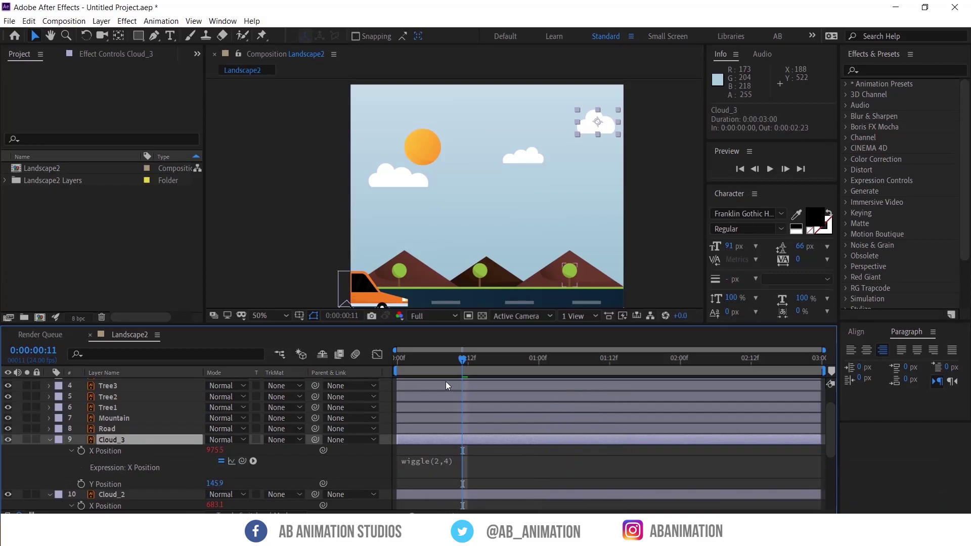
{"action": "key", "text": "space"}
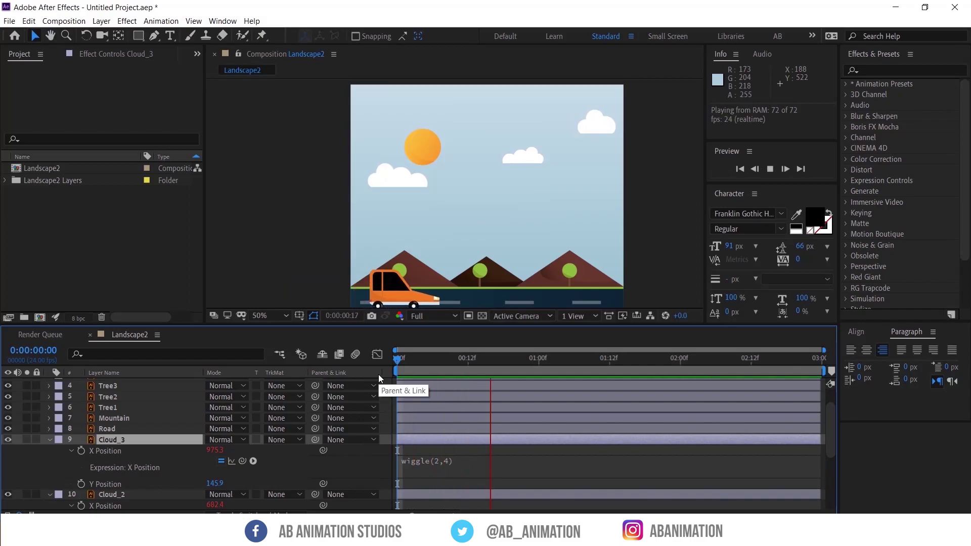
{"action": "key", "text": "space"}
{"action": "scroll", "coordinate": [556, 243], "scroll_direction": "down", "scroll_amount": 2}
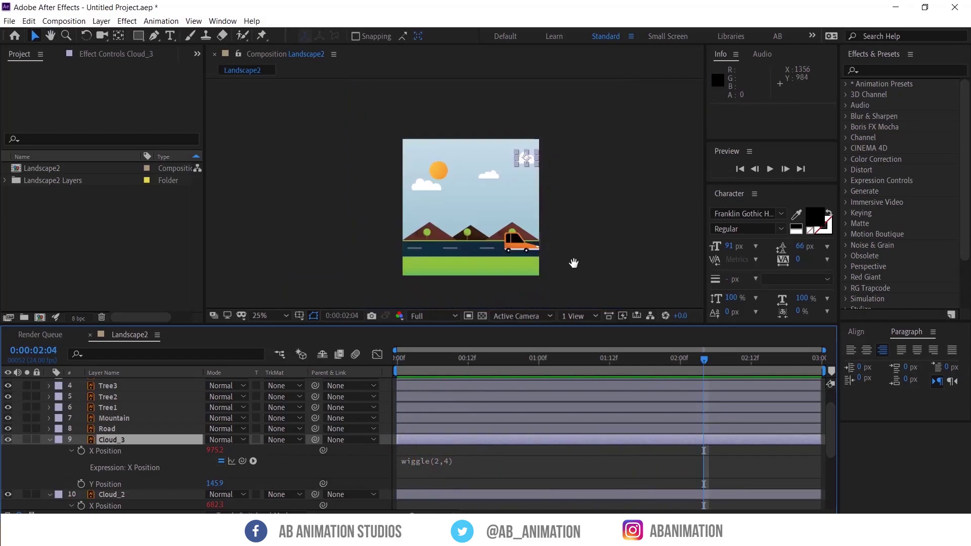
{"action": "key", "text": "space"}
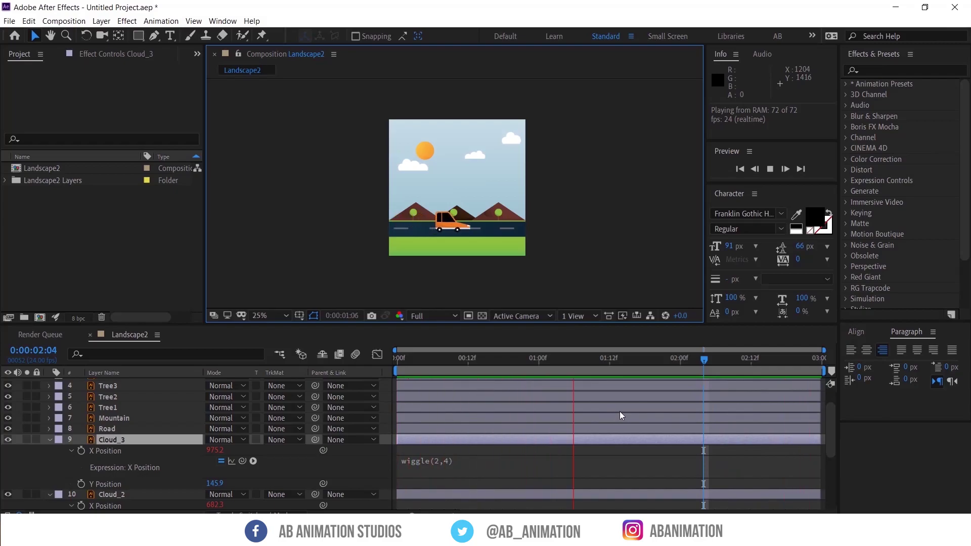
{"action": "key", "text": "space"}
{"action": "left_click", "coordinate": [285, 316]}
{"action": "left_click", "coordinate": [271, 91]}
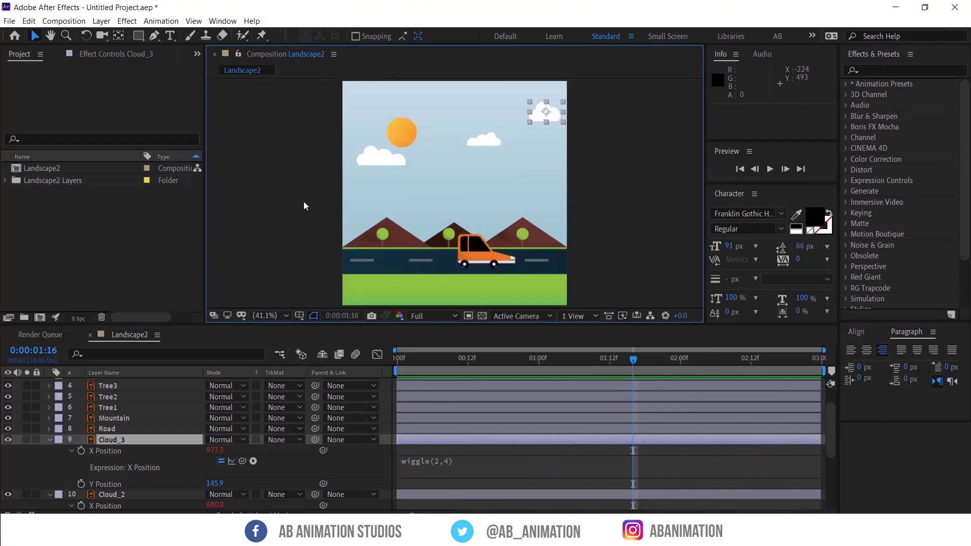
{"action": "key", "text": "Home"}
{"action": "key", "text": "space"}
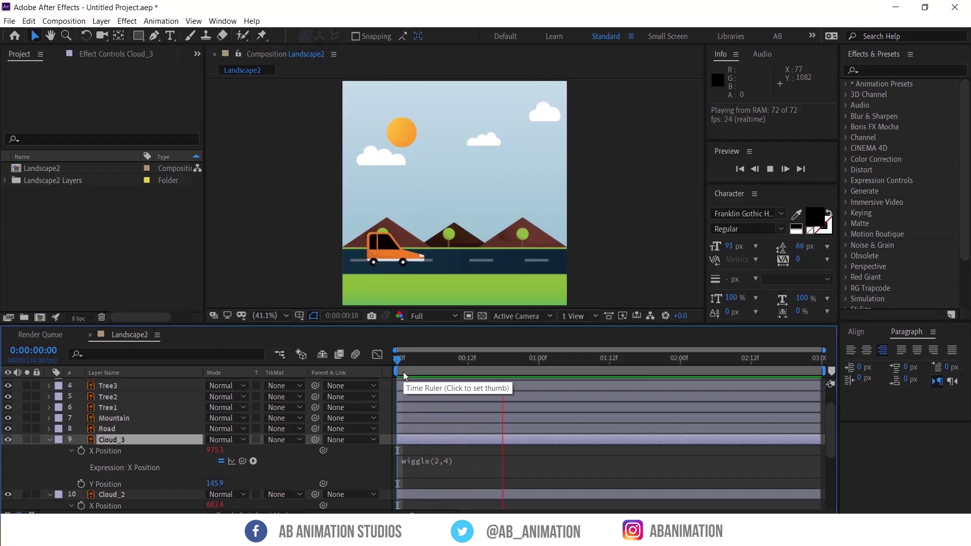